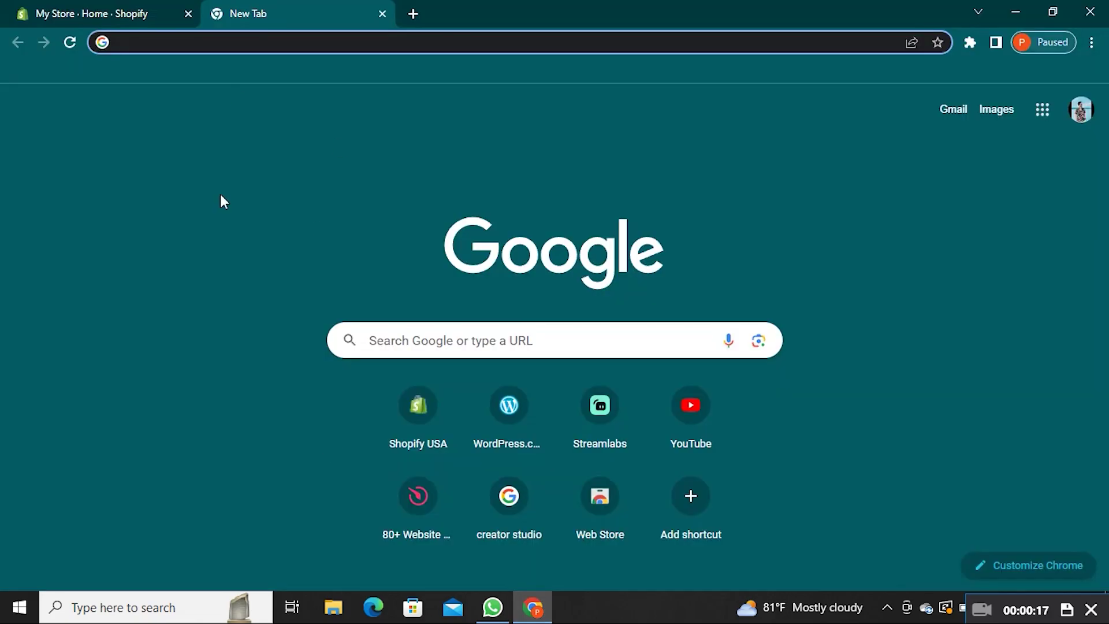
Search Google for zendrop and open the official Zendrop dropshipping website from the results.
left_click(154, 46)
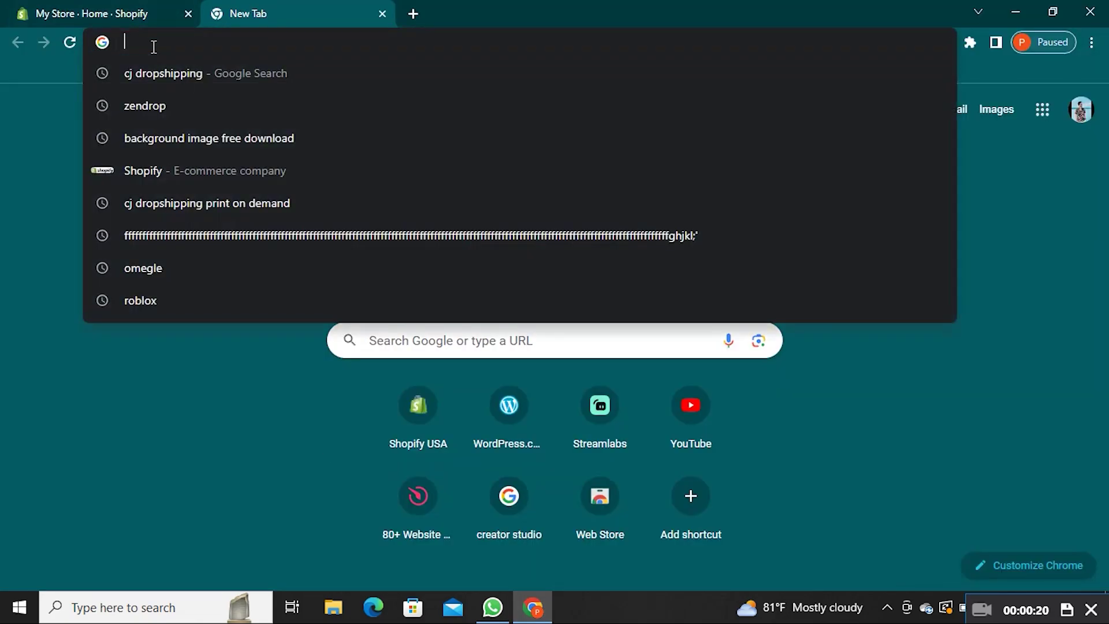
left_click(154, 110)
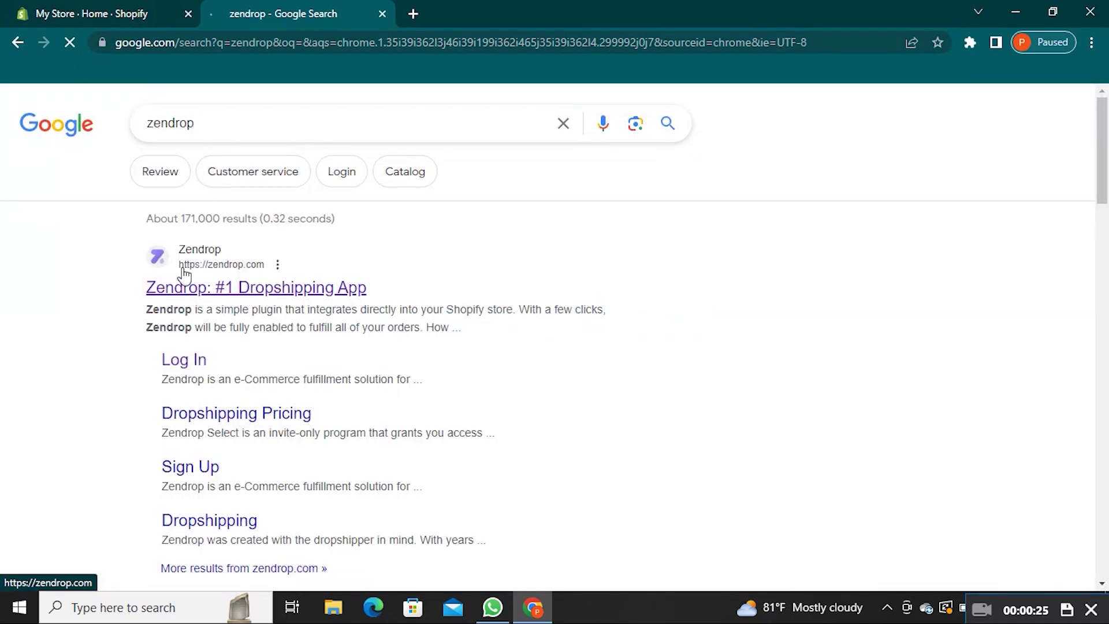
left_click(180, 290)
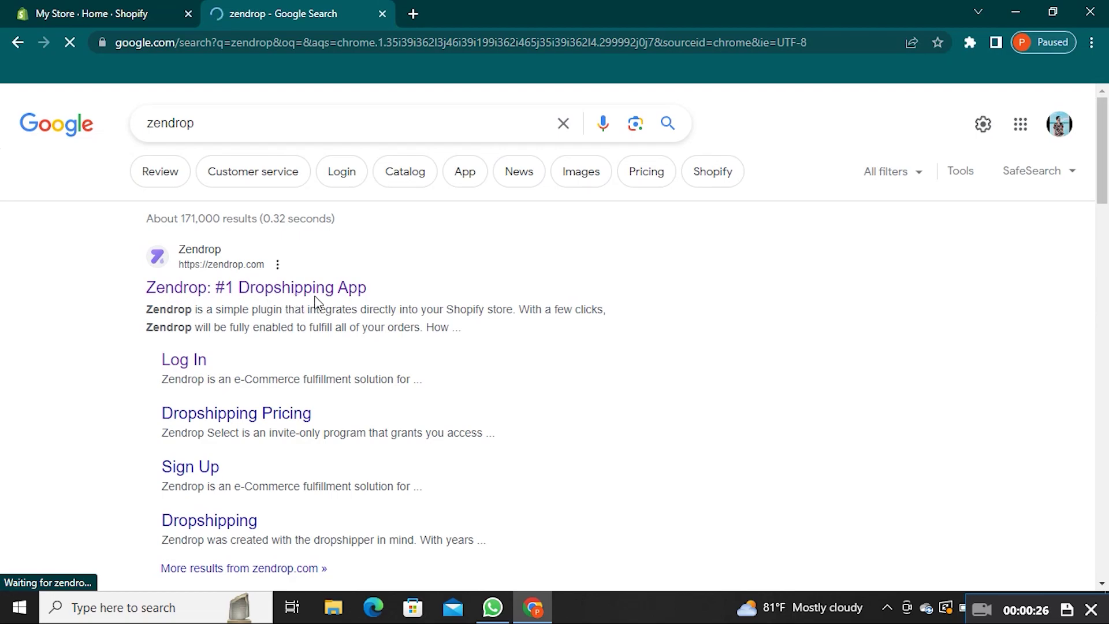
left_click(267, 292)
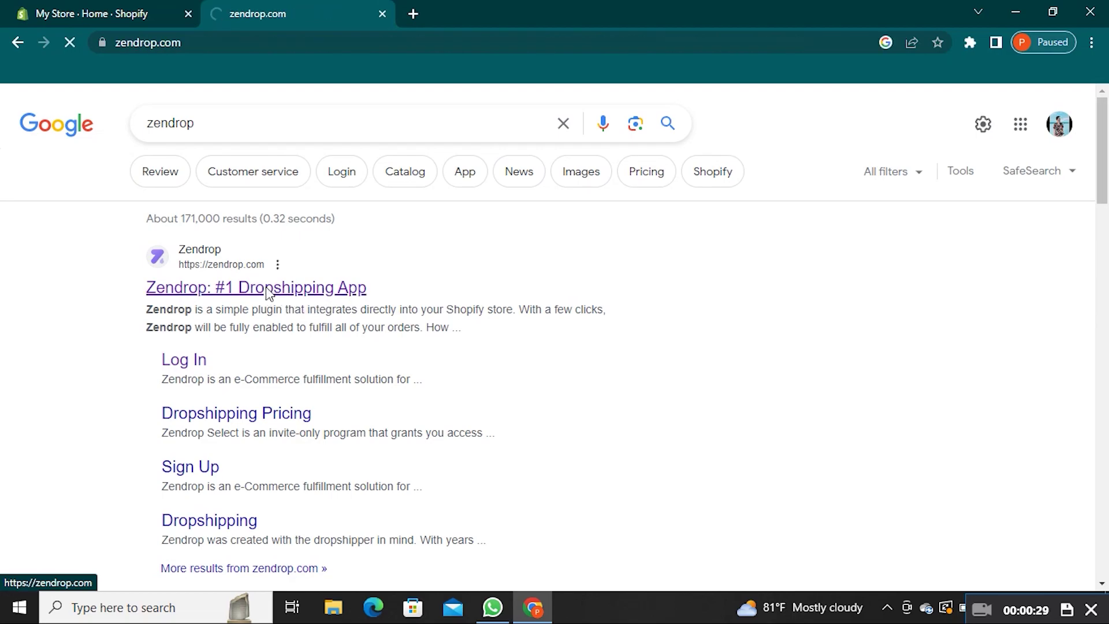
Log in to the Zendrop account from its homepage with the account email and password, with Remember Me enabled.
scroll(452, 335, "down", 4)
scroll(502, 303, "down", 12)
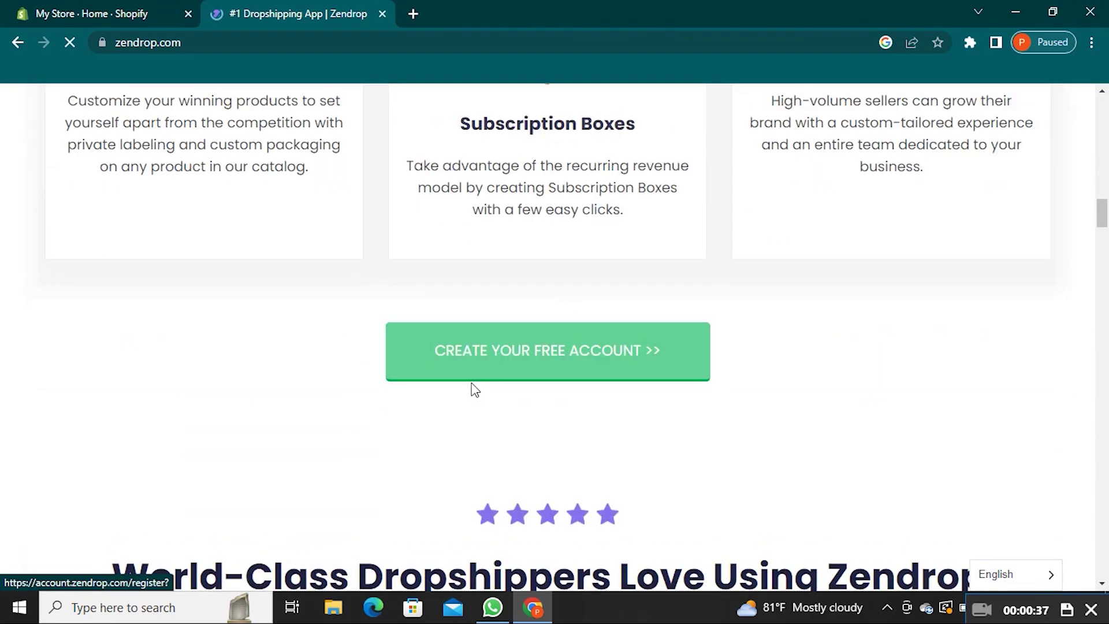
scroll(587, 378, "up", 4)
scroll(593, 385, "up", 12)
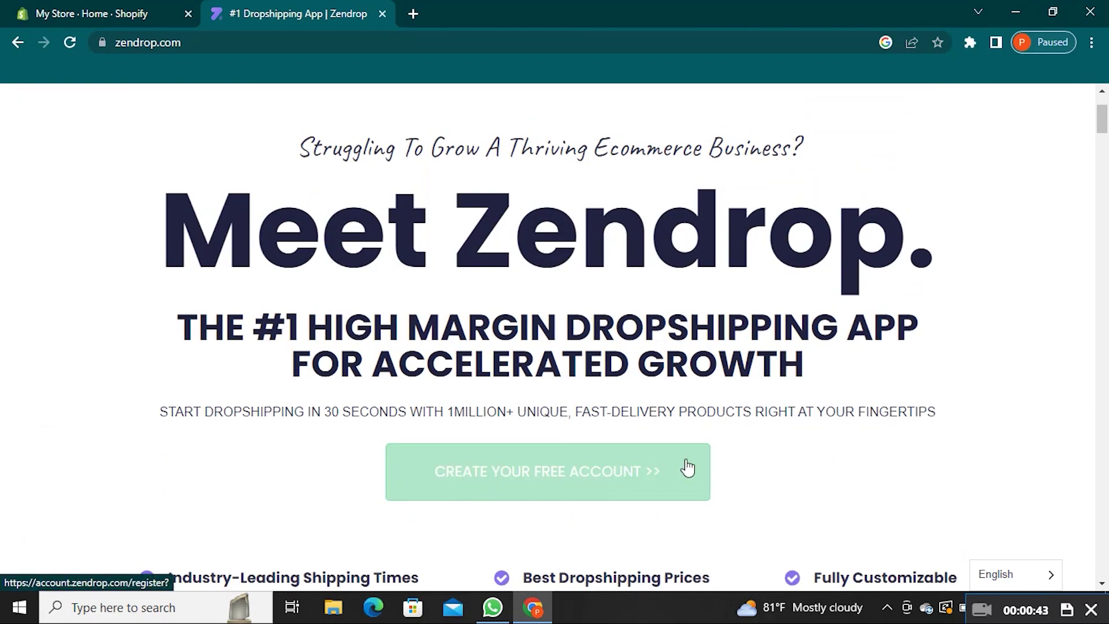
scroll(685, 466, "up", 3)
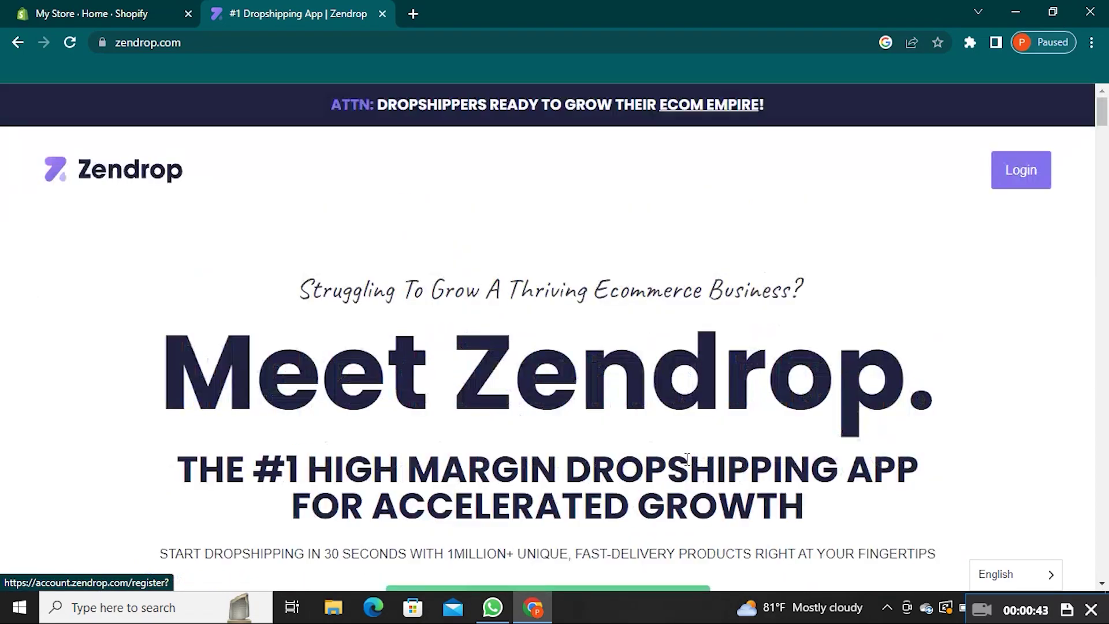
left_click(1019, 180)
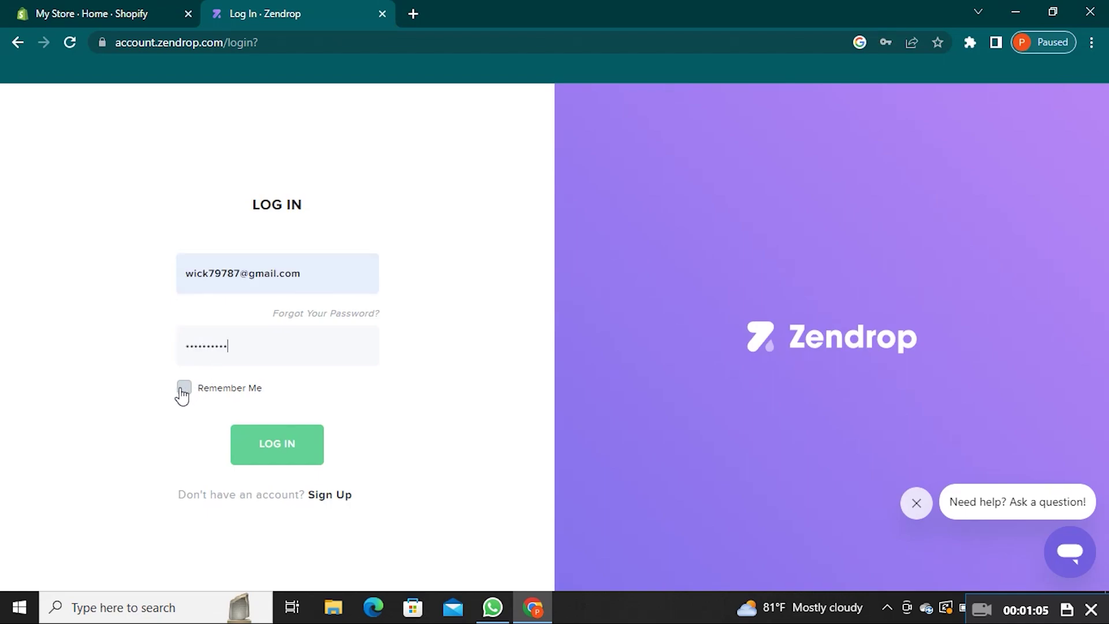
left_click(184, 388)
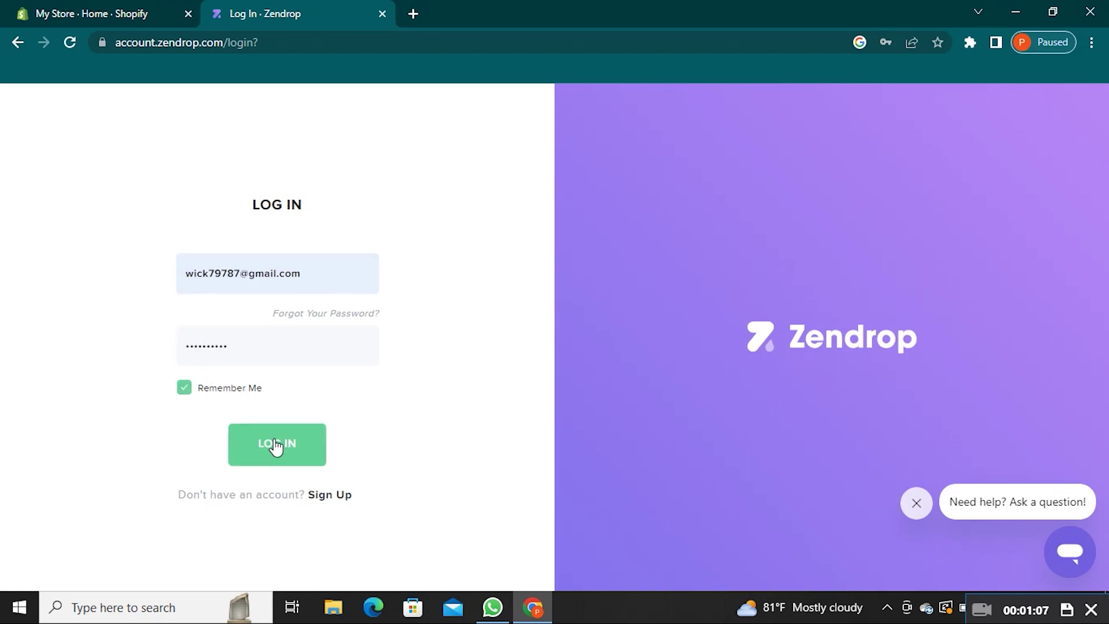
left_click(276, 447)
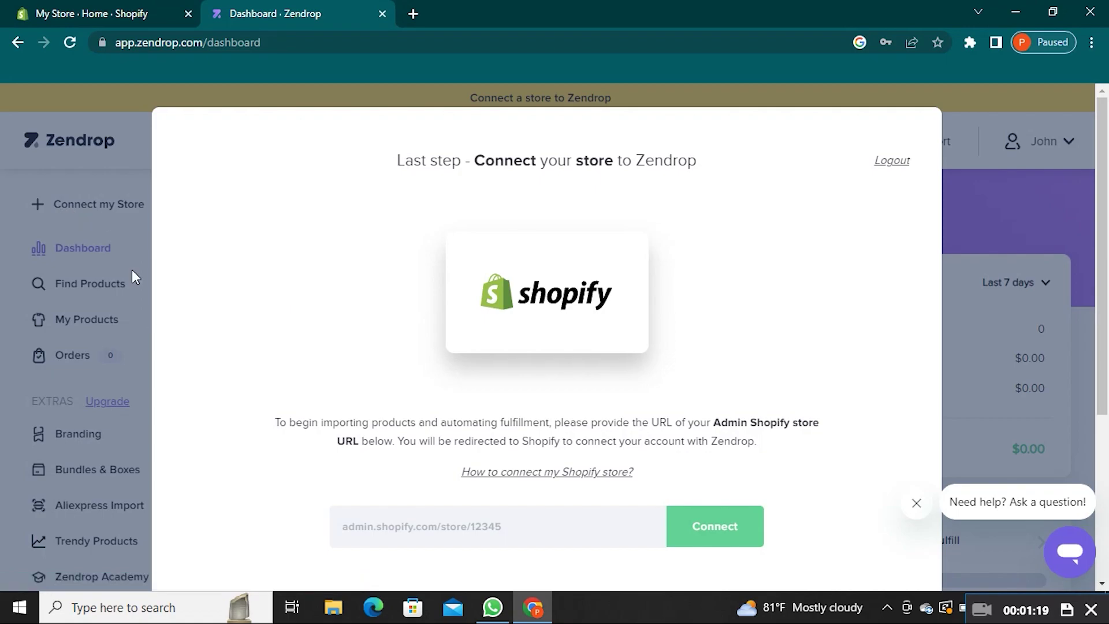
scroll(511, 409, "down", 2)
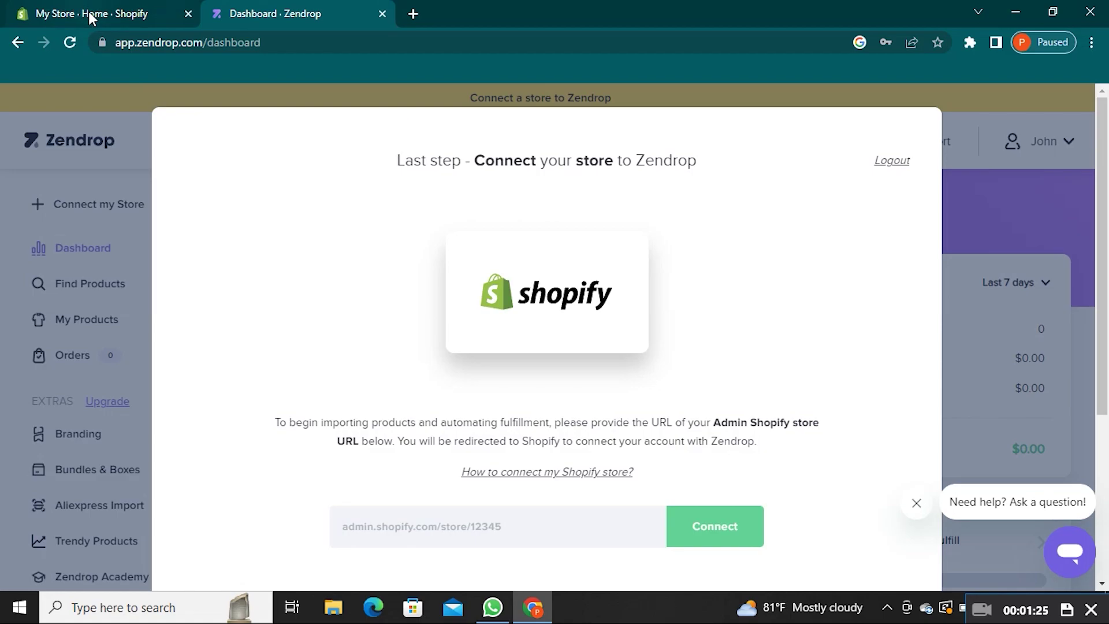
left_click(91, 18)
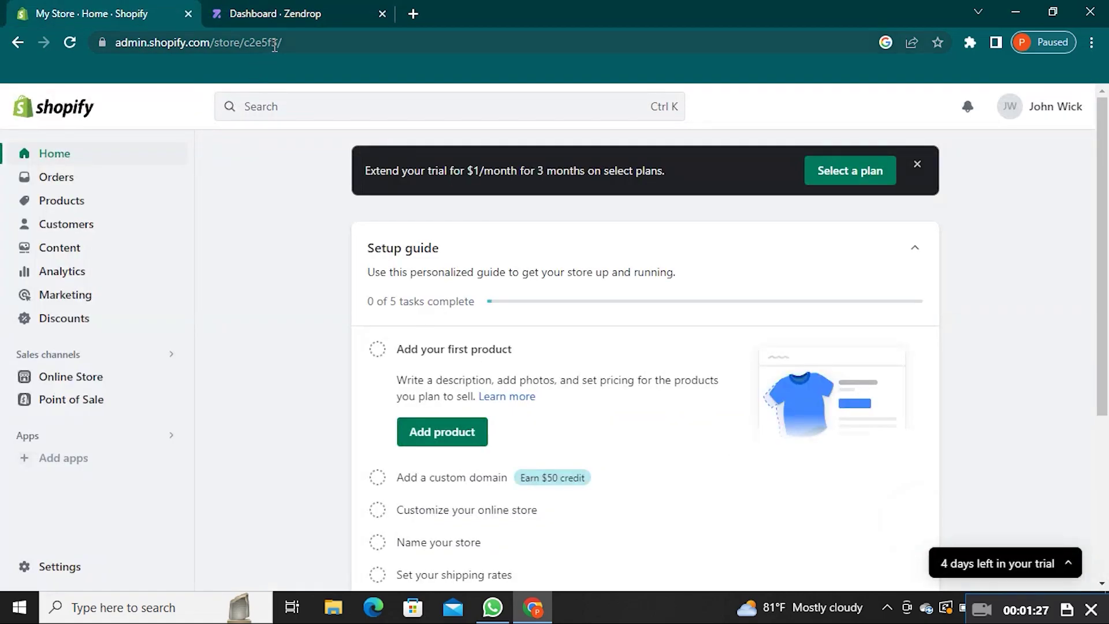
left_click_drag(278, 42, 246, 43)
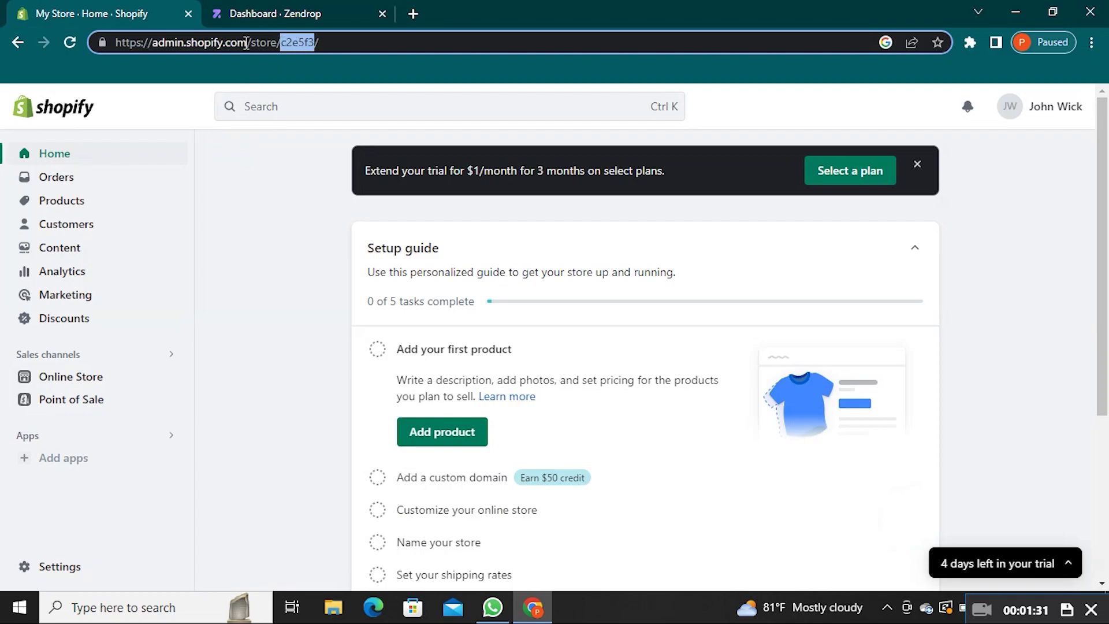
right_click(294, 41)
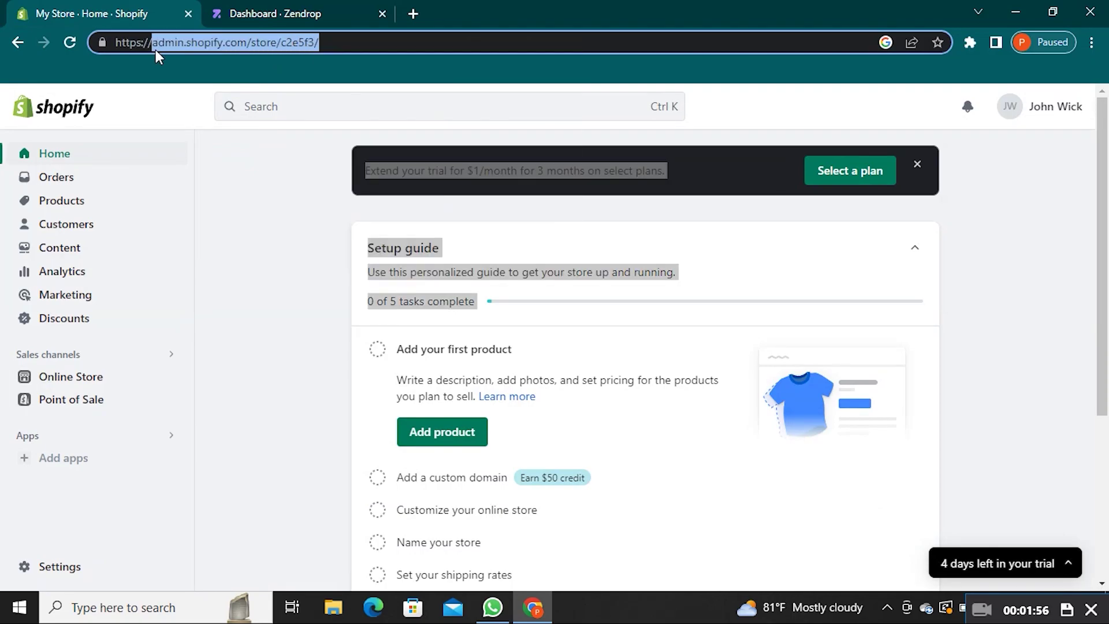
right_click(170, 44)
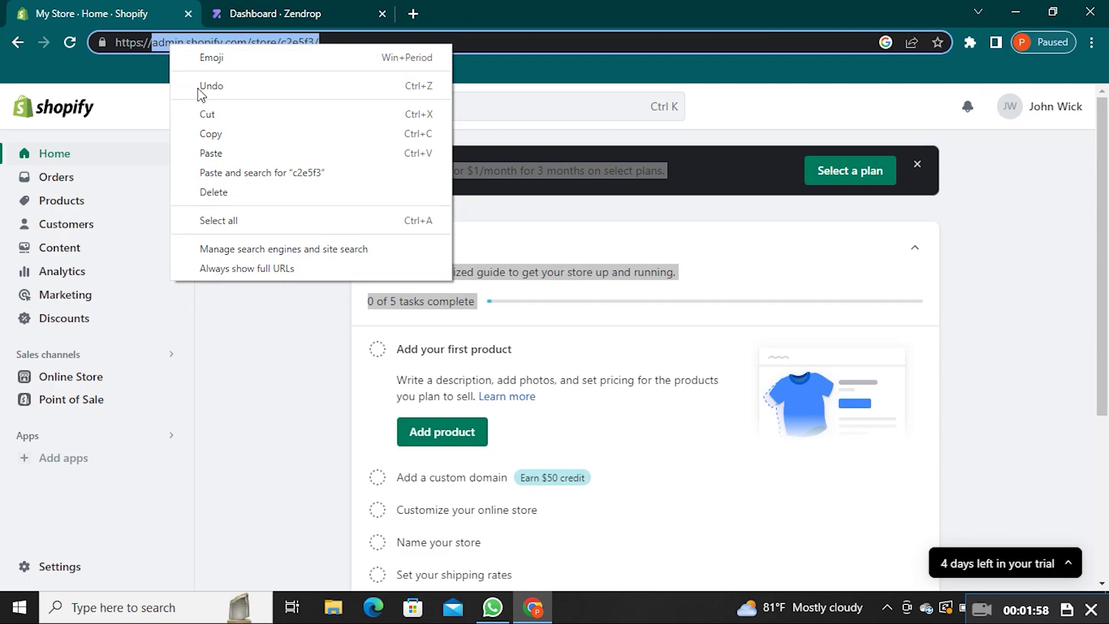
left_click(213, 133)
Connect the Shopify store to Zendrop using the copied admin URL and install the Zendrop - Dropshipping & POD app.
left_click(276, 14)
right_click(439, 483)
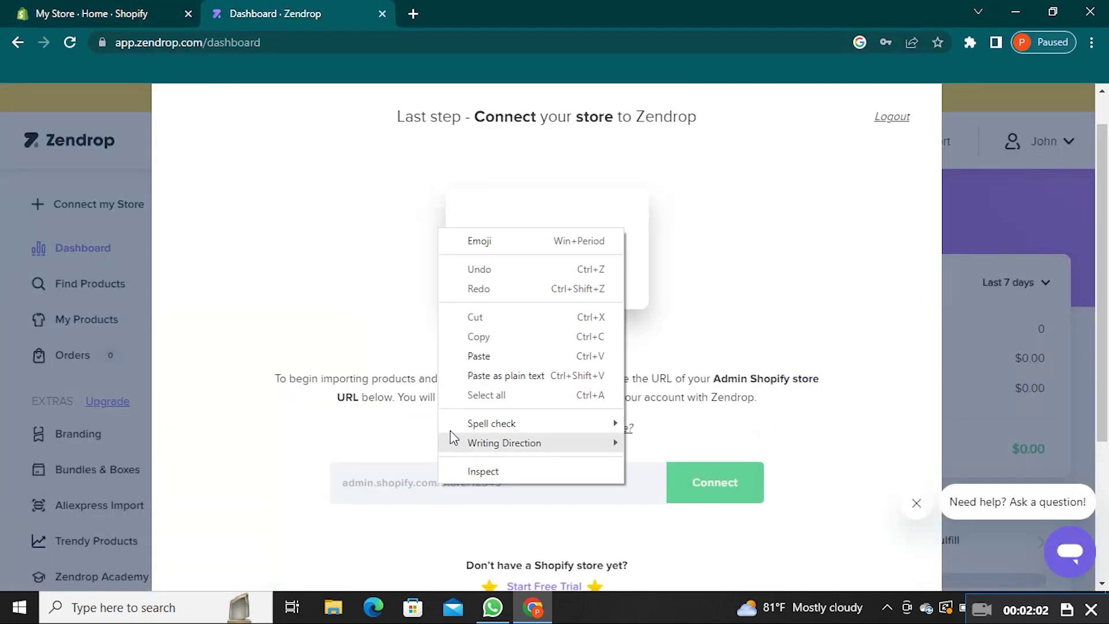
left_click(479, 355)
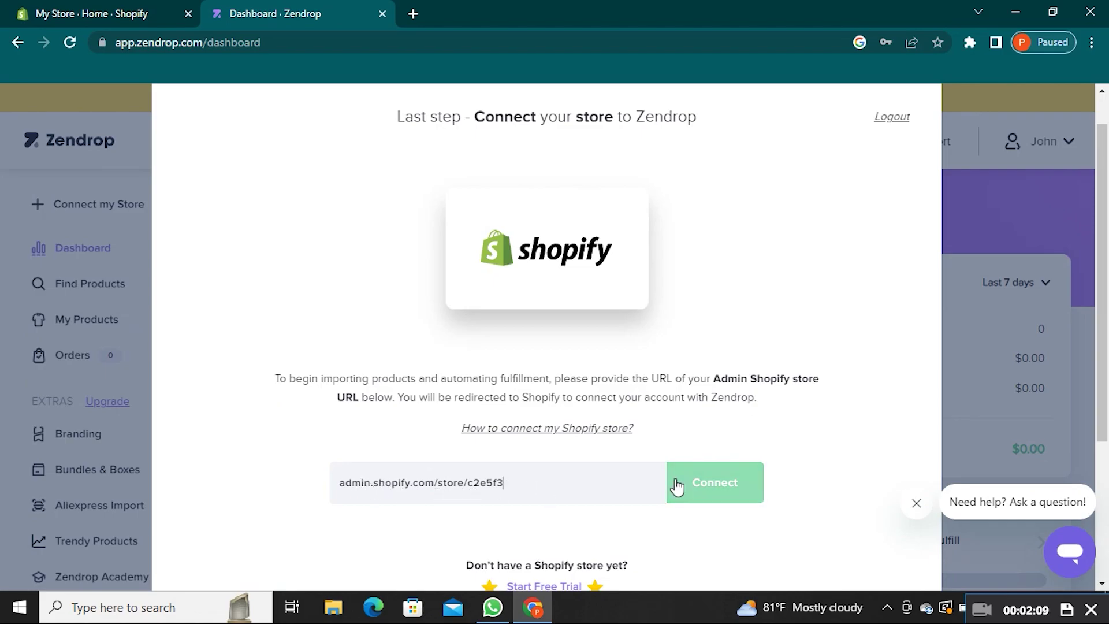
left_click(703, 489)
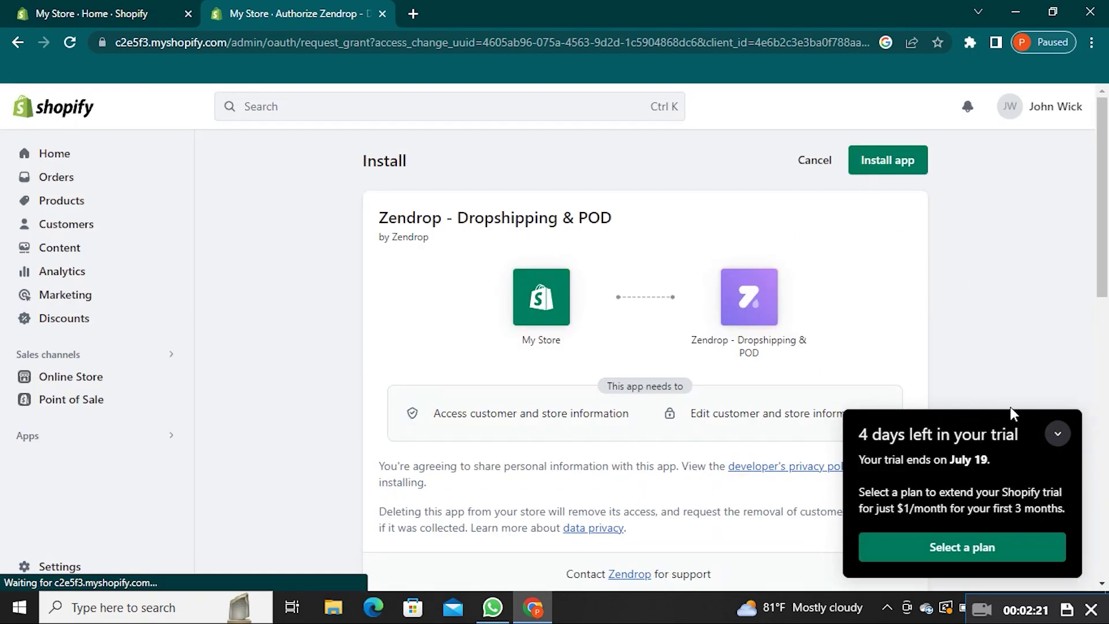
left_click(1056, 436)
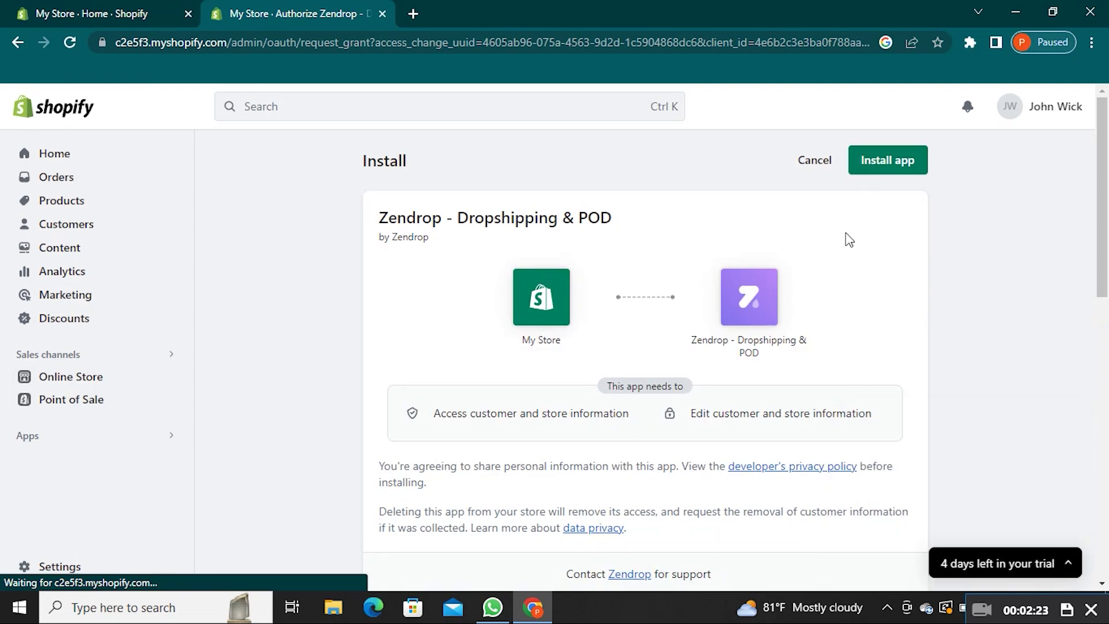
left_click(882, 170)
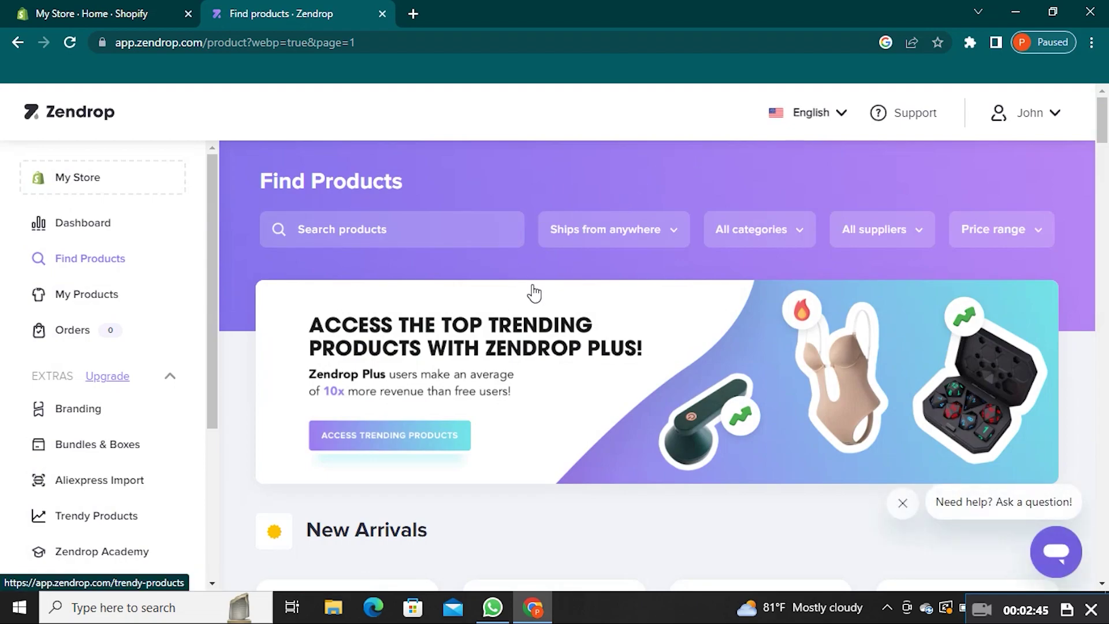
Browse the New Arrivals in Find Products and add the Magic Water Drawing product to the import list.
scroll(526, 283, "down", 8)
scroll(531, 286, "up", 8)
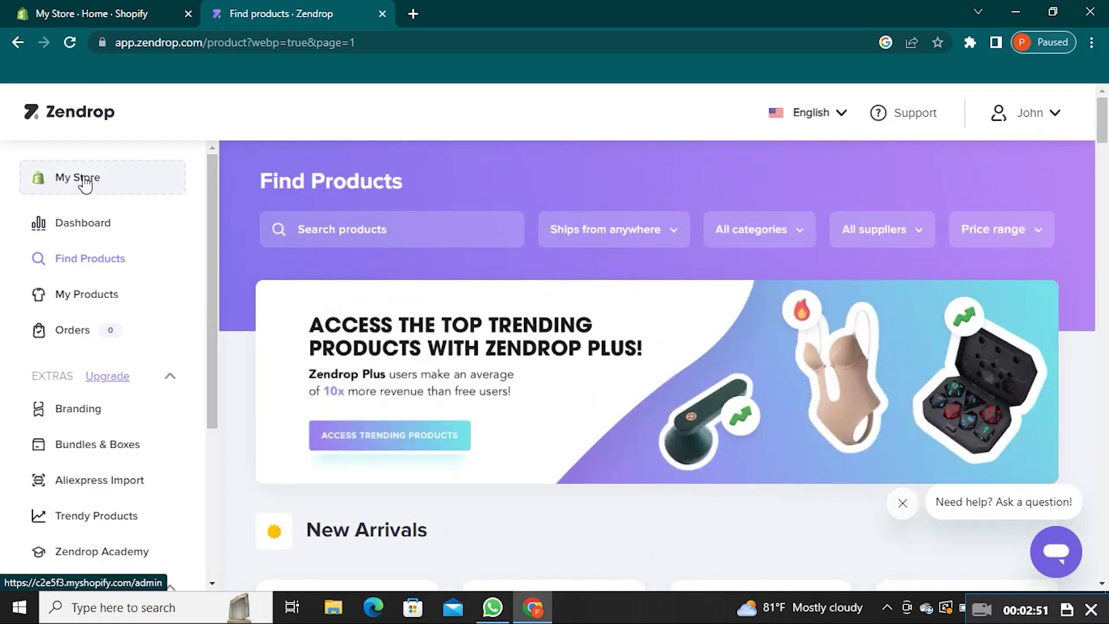
scroll(303, 291, "down", 10)
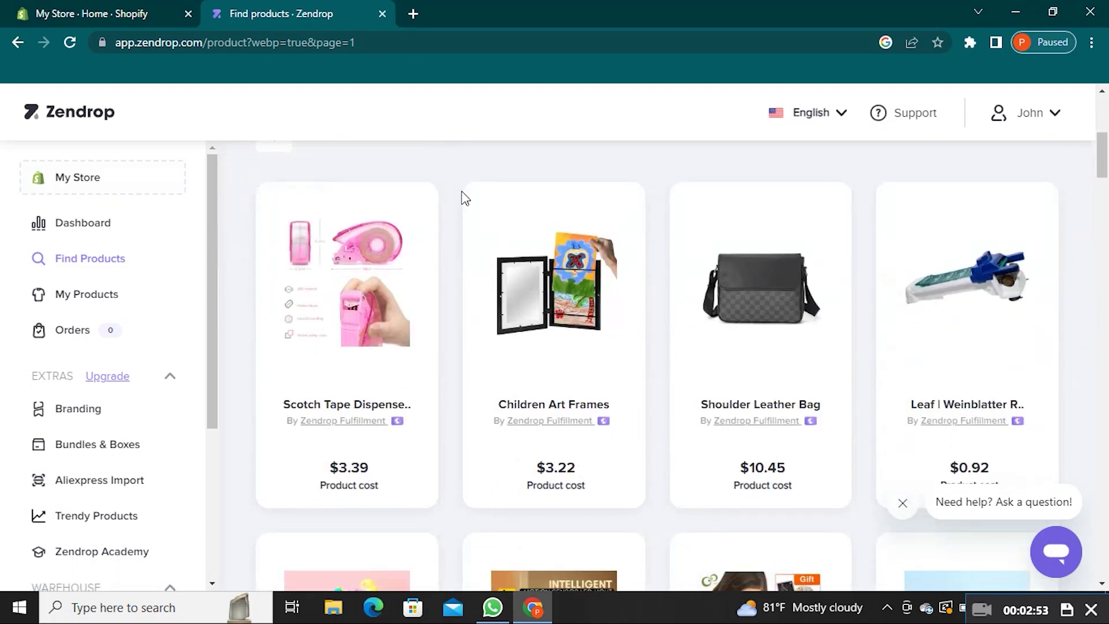
scroll(446, 298, "down", 4)
scroll(532, 289, "down", 2)
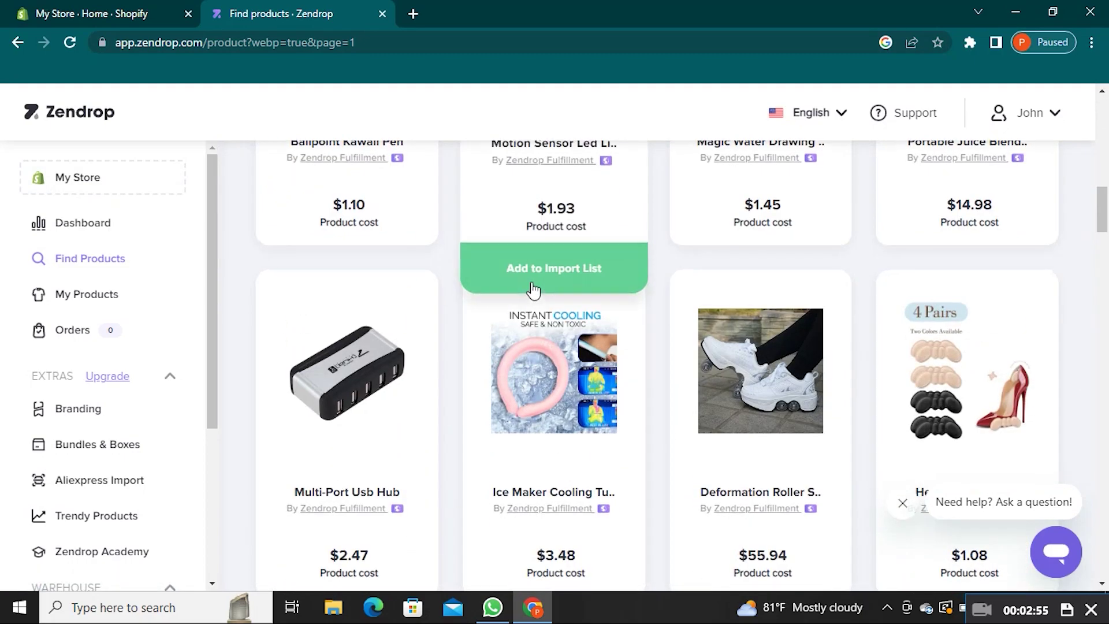
scroll(534, 291, "up", 4)
scroll(727, 298, "down", 2)
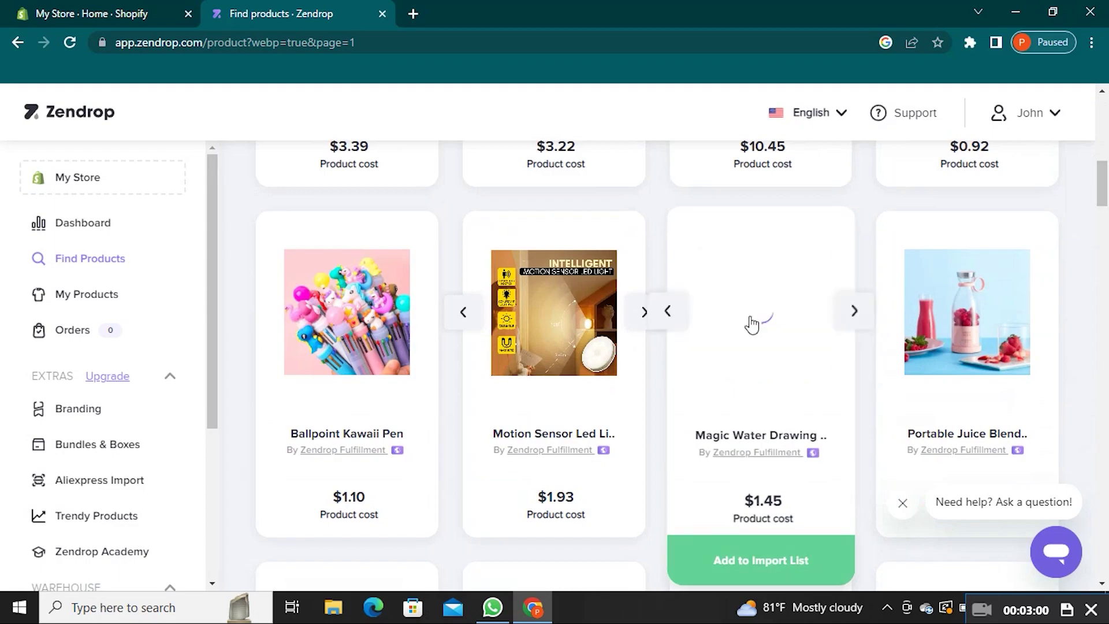
left_click(743, 559)
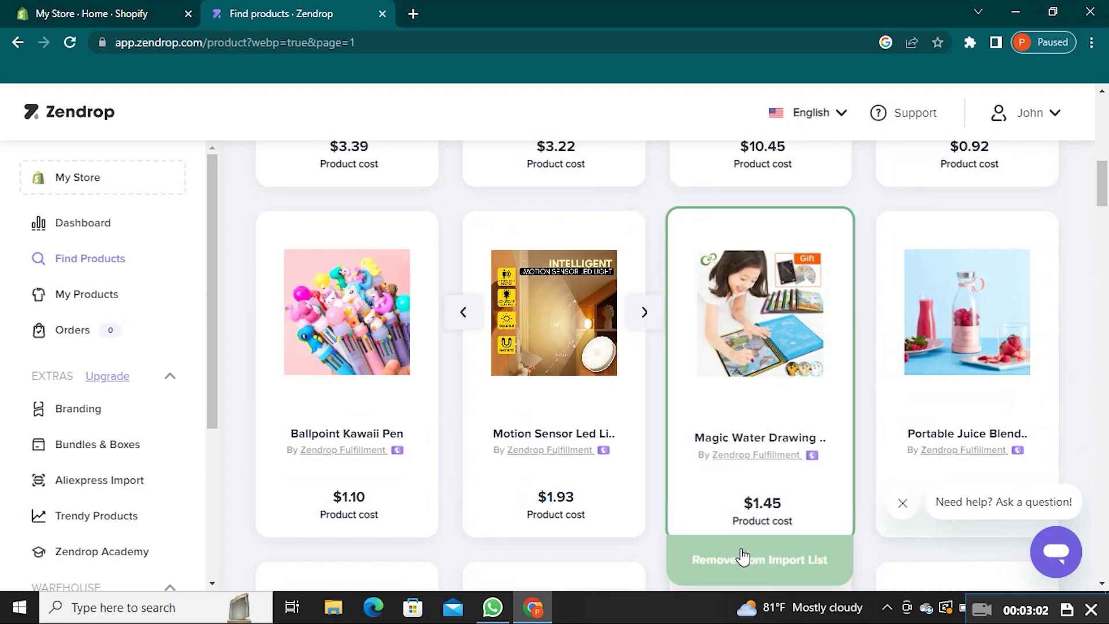
Add the Deformation Roller and Children Art Frames products from New Arrivals to the import list.
scroll(723, 441, "down", 1)
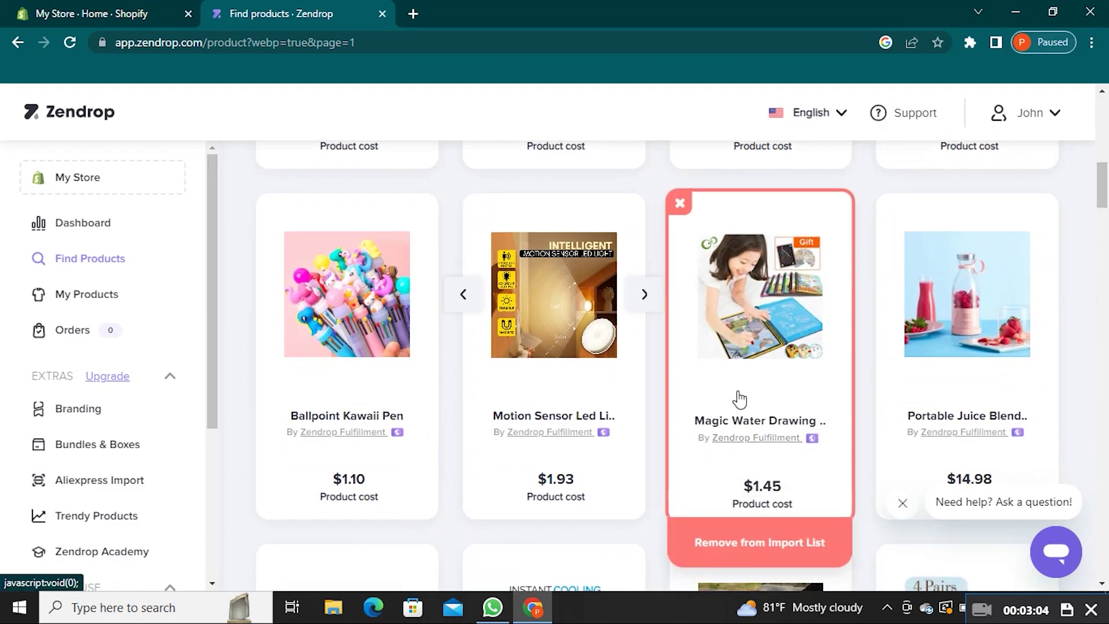
scroll(729, 428, "down", 1)
scroll(719, 456, "down", 1)
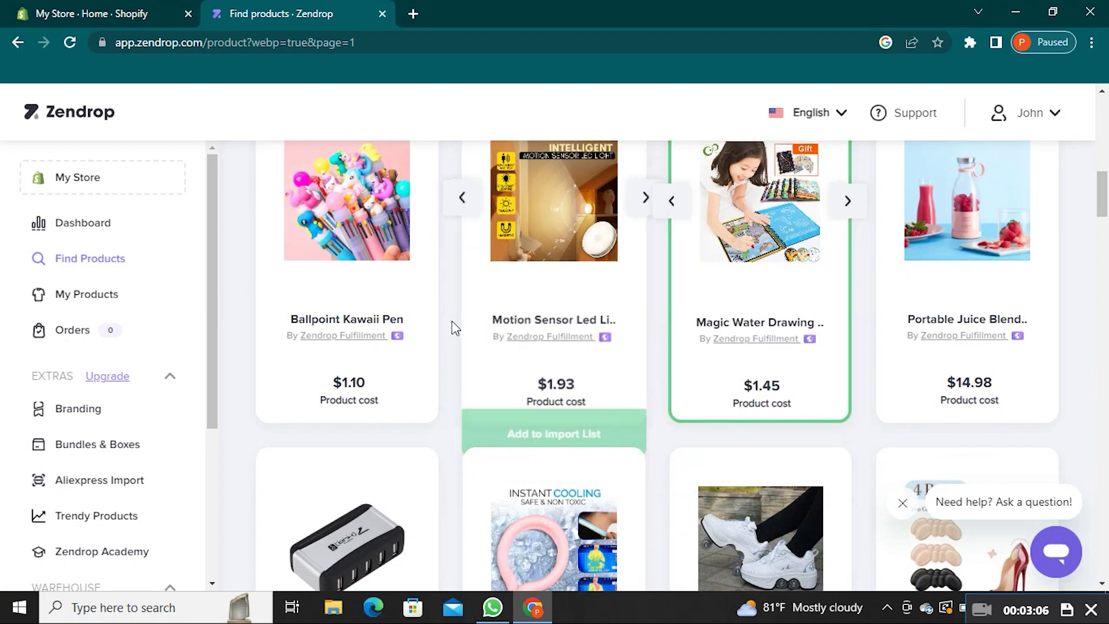
scroll(422, 370, "down", 3)
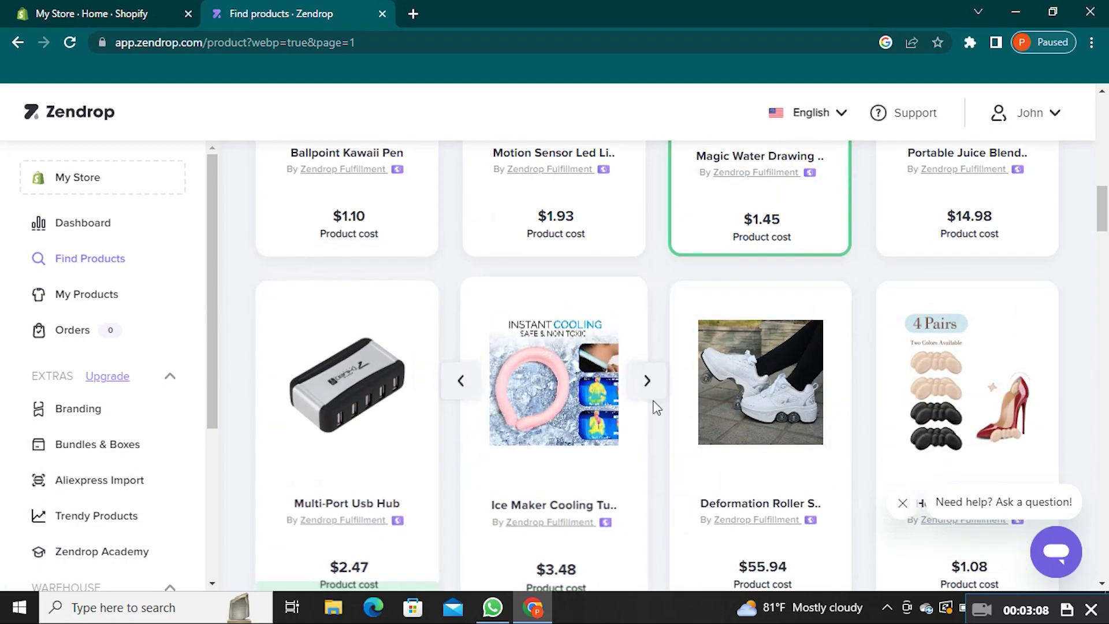
scroll(673, 413, "up", 3)
scroll(698, 416, "down", 4)
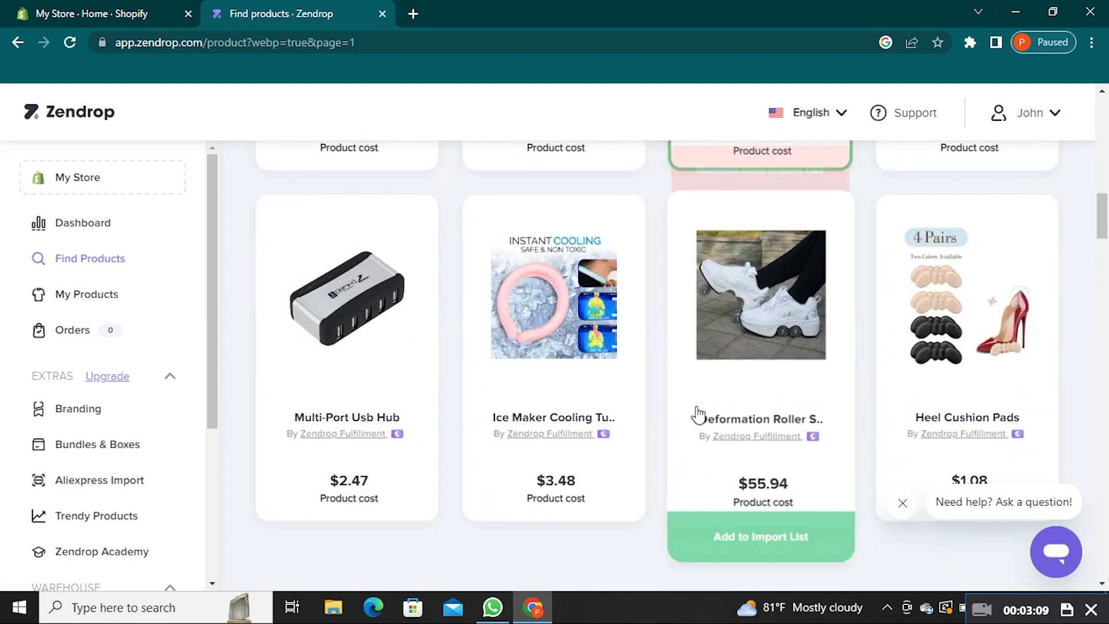
left_click(729, 535)
scroll(727, 527, "down", 5)
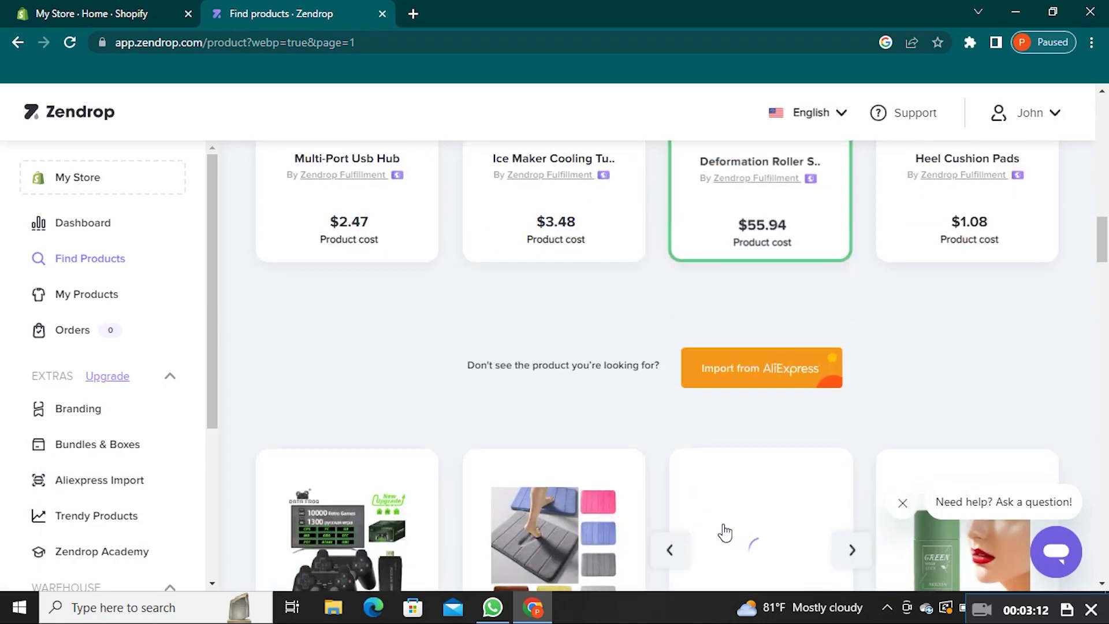
scroll(676, 430, "up", 3)
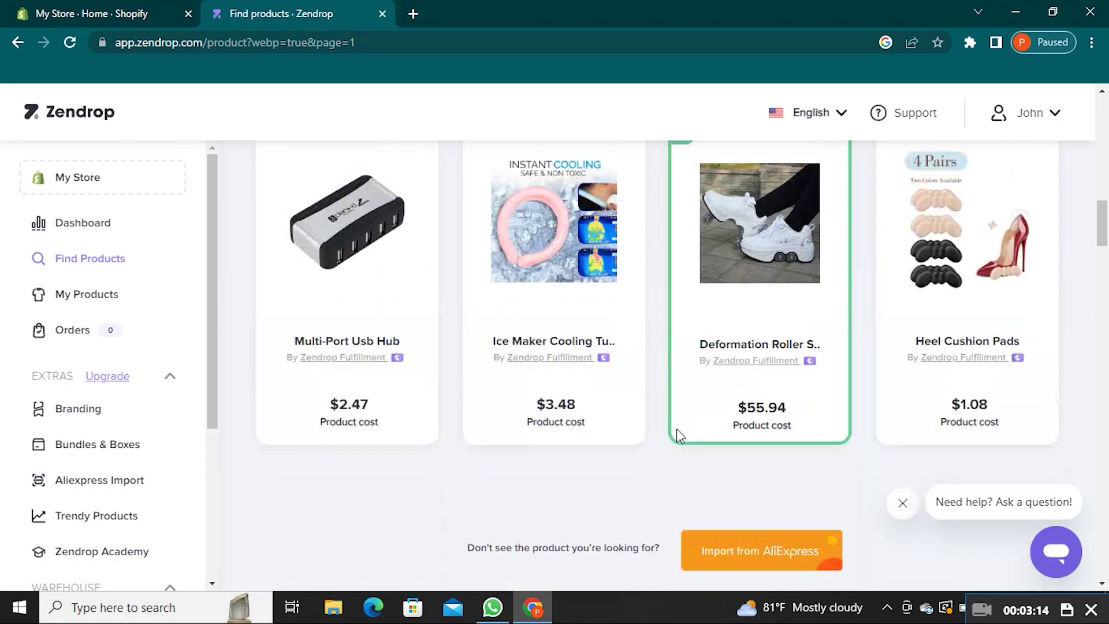
scroll(676, 433, "up", 7)
scroll(678, 437, "up", 2)
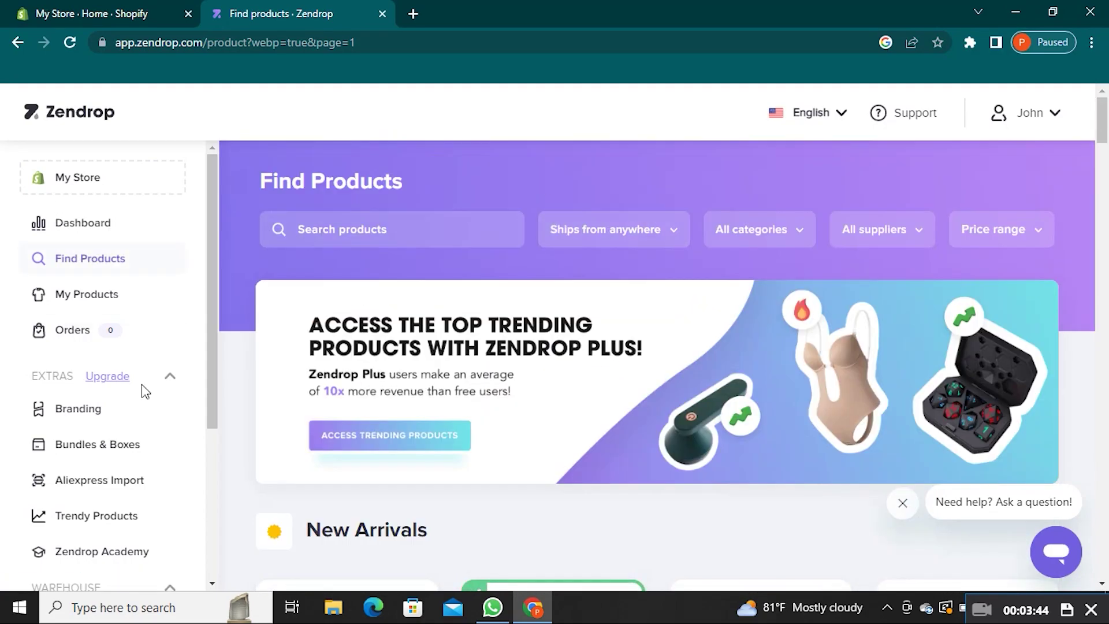
Examine the Find Products filter options for shipping origin, category, supplier and price range.
left_click(672, 234)
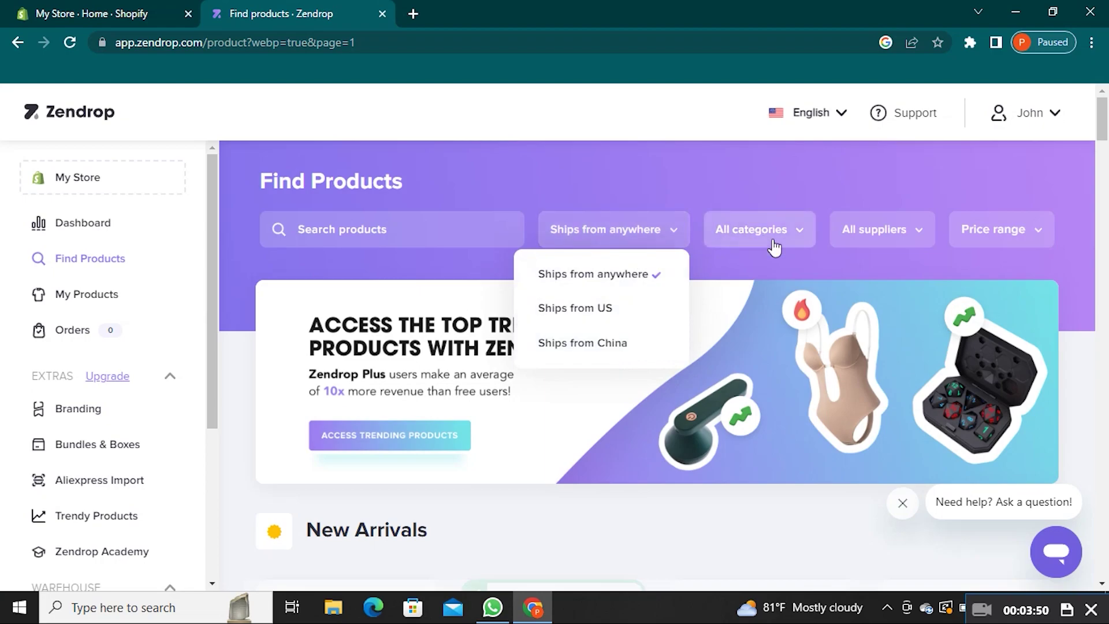
left_click(803, 233)
left_click(803, 234)
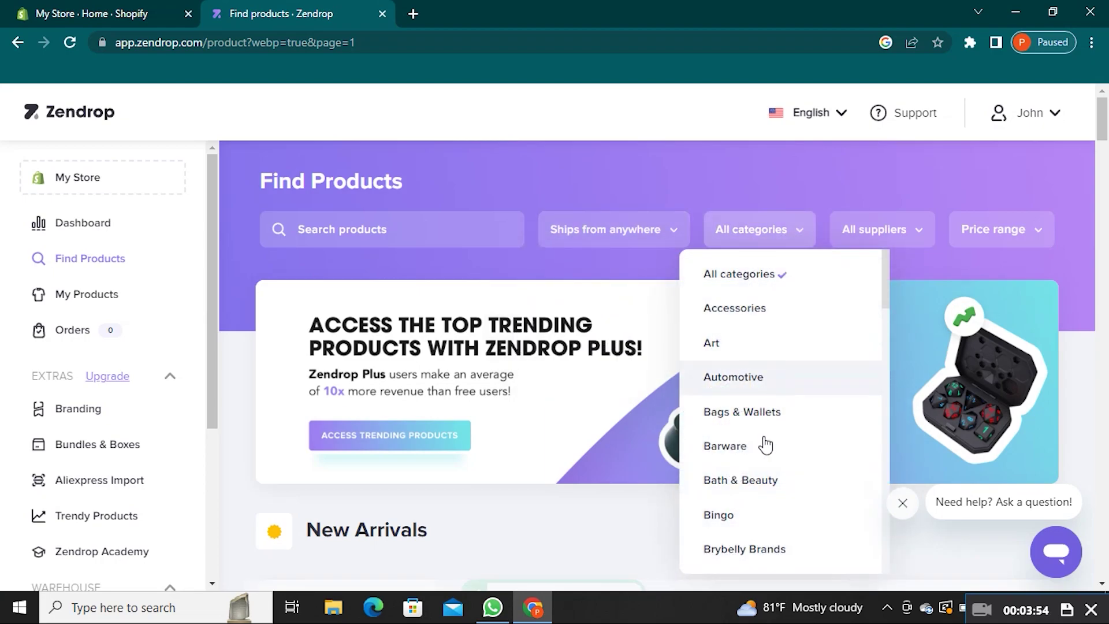
scroll(760, 409, "down", 5)
scroll(763, 407, "down", 9)
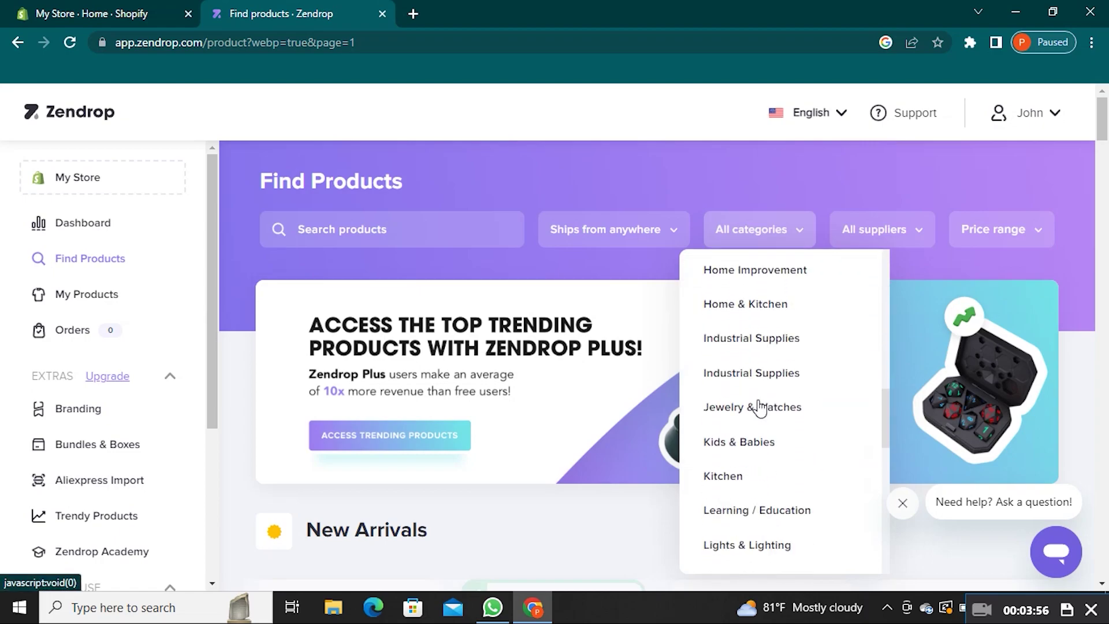
left_click(917, 231)
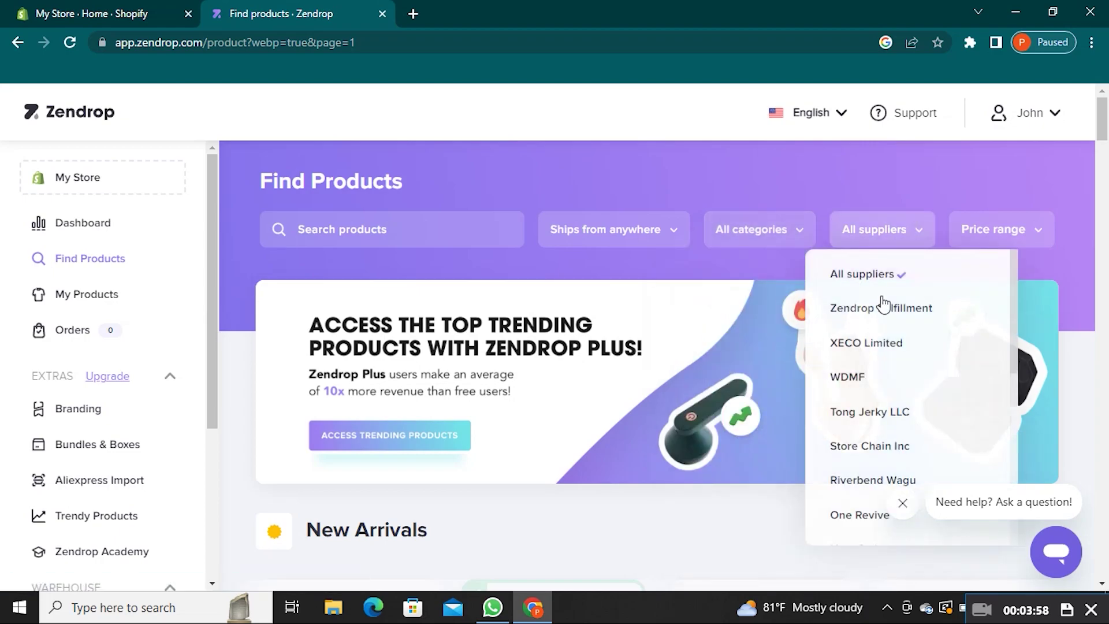
scroll(881, 432, "down", 5)
scroll(879, 429, "down", 1)
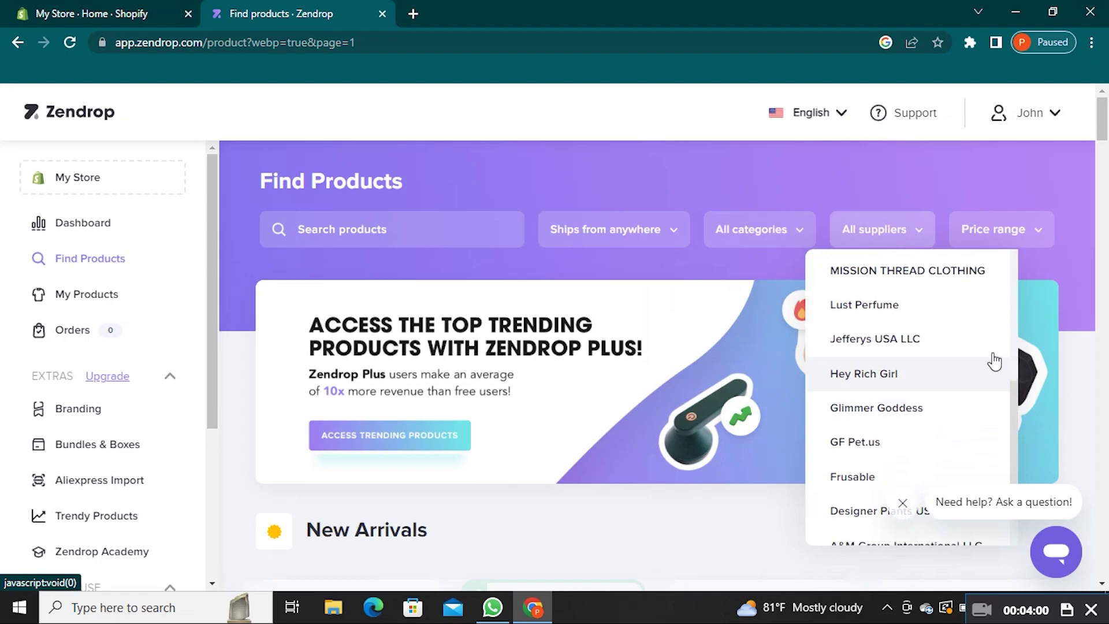
left_click(1035, 238)
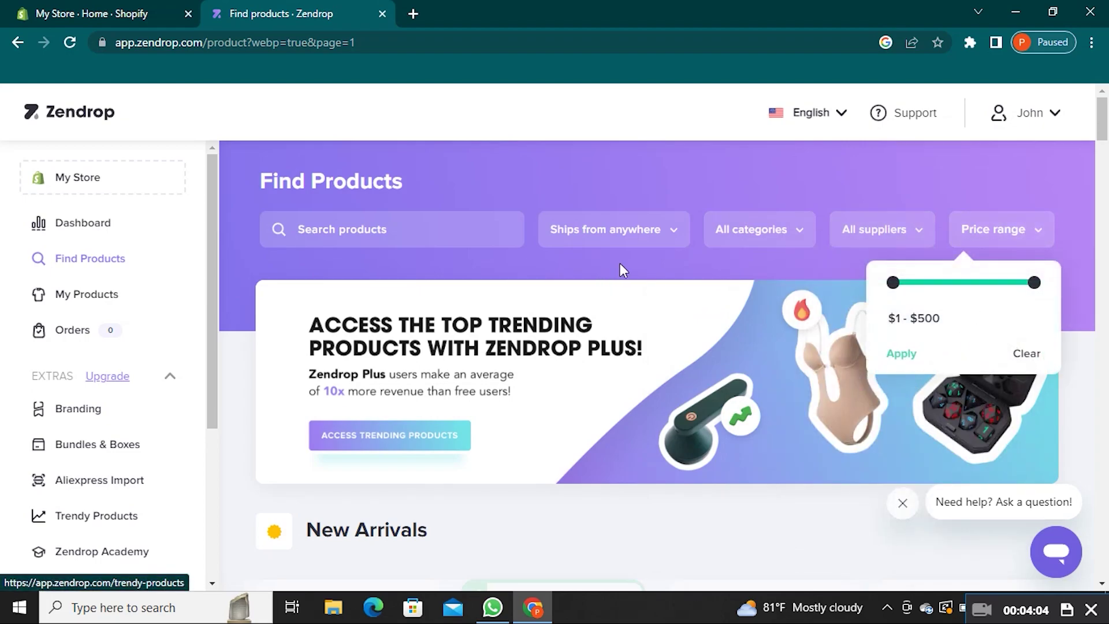
left_click(496, 255)
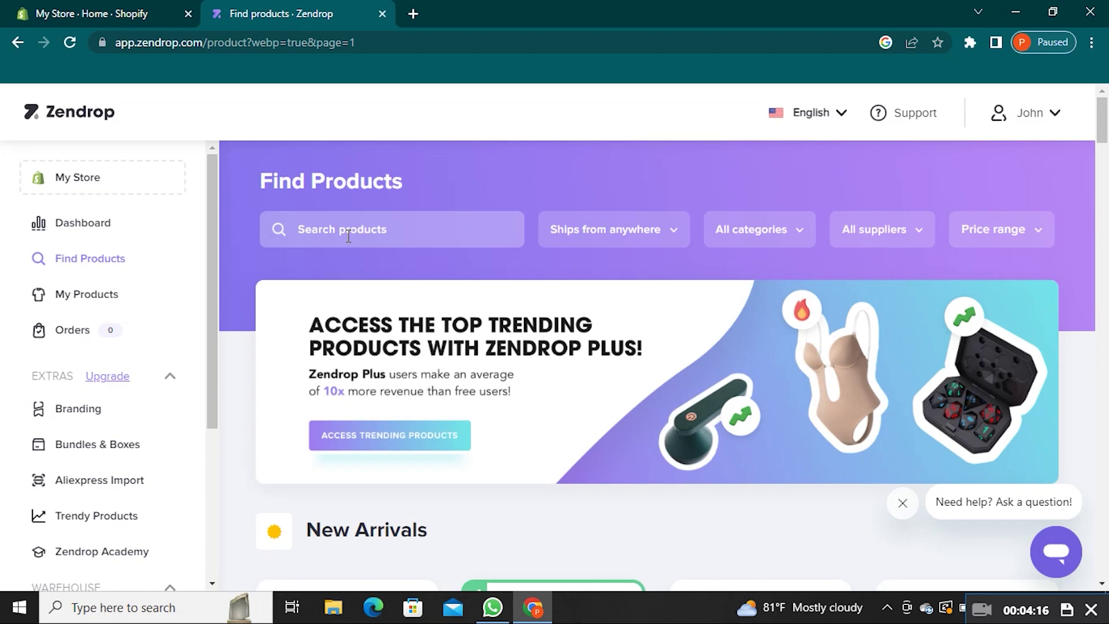
scroll(136, 334, "down", 5)
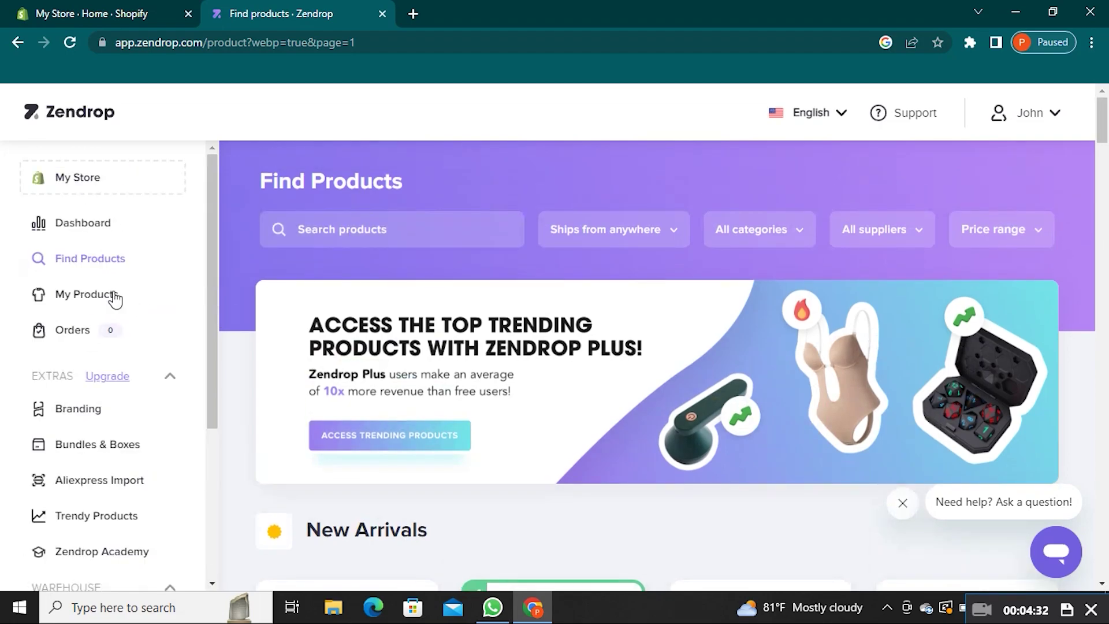
Look over the import list in My Products and the additional actions offered for Children Art Frames.
left_click(121, 234)
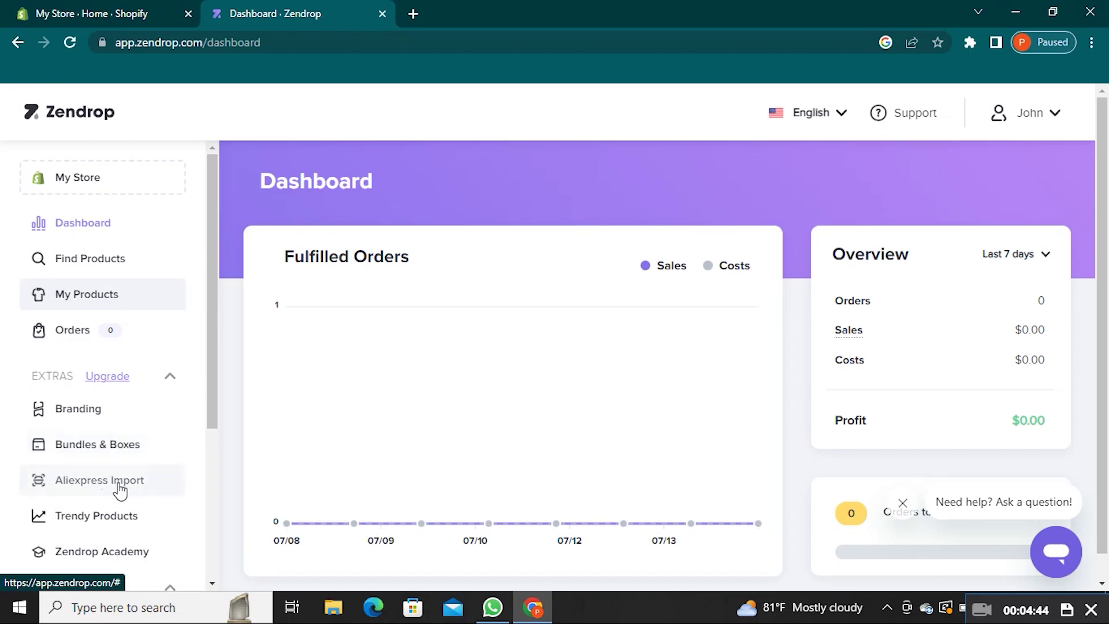
left_click(146, 295)
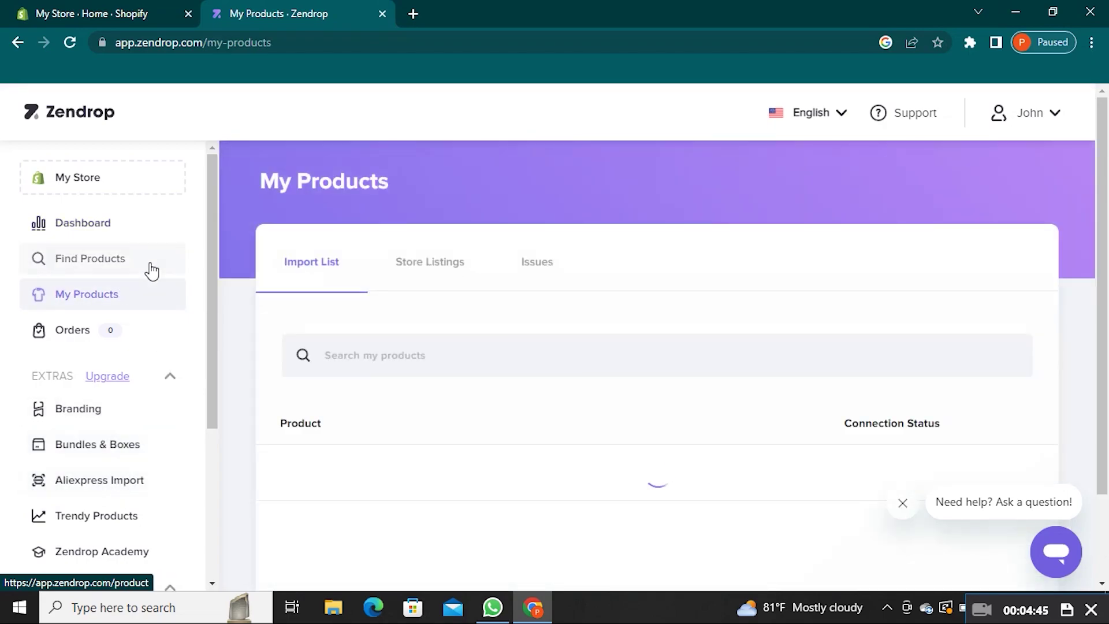
scroll(328, 395, "down", 2)
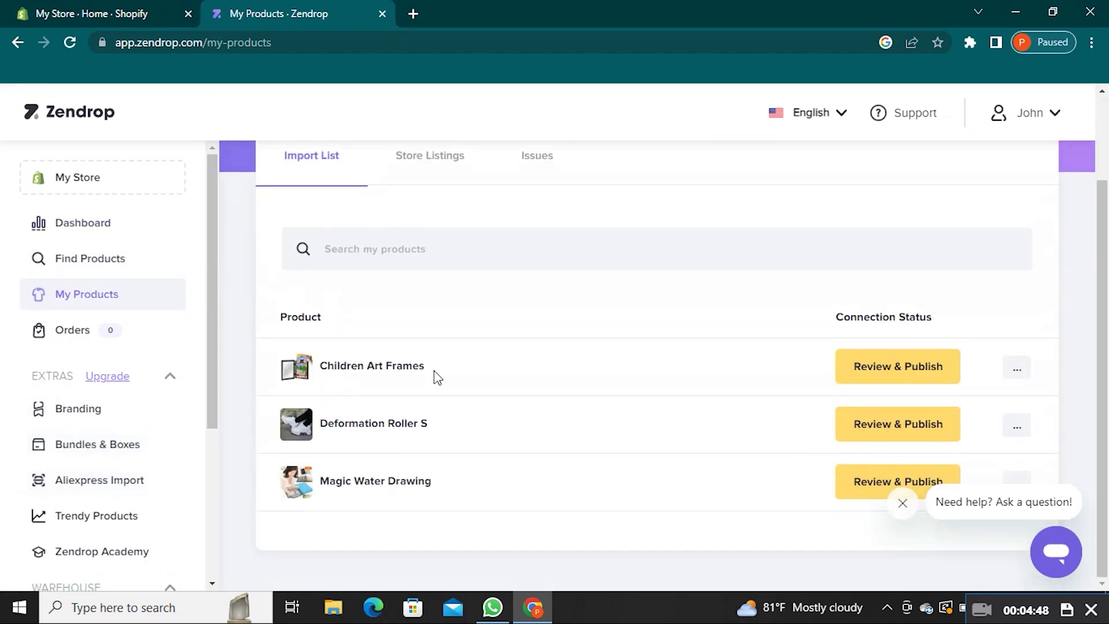
scroll(606, 345, "up", 2)
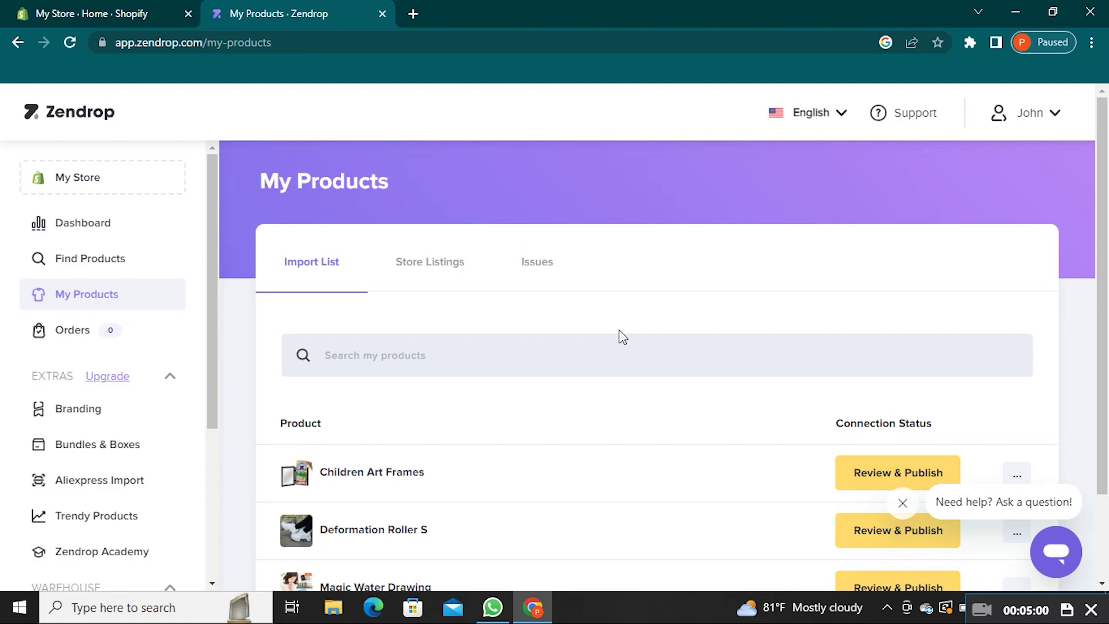
scroll(698, 403, "down", 2)
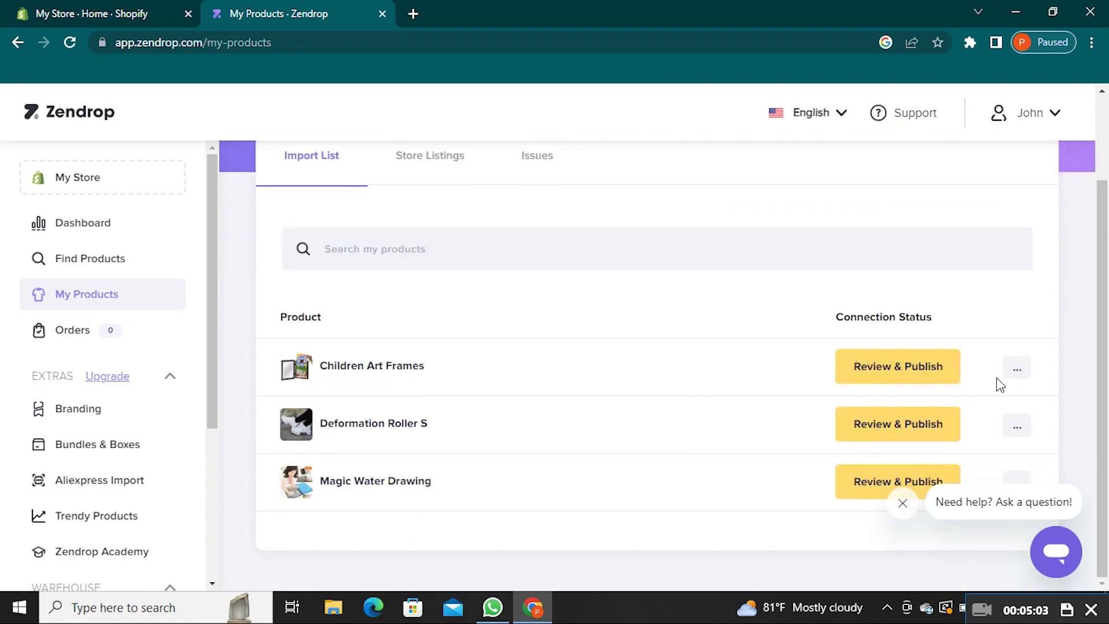
left_click(1011, 381)
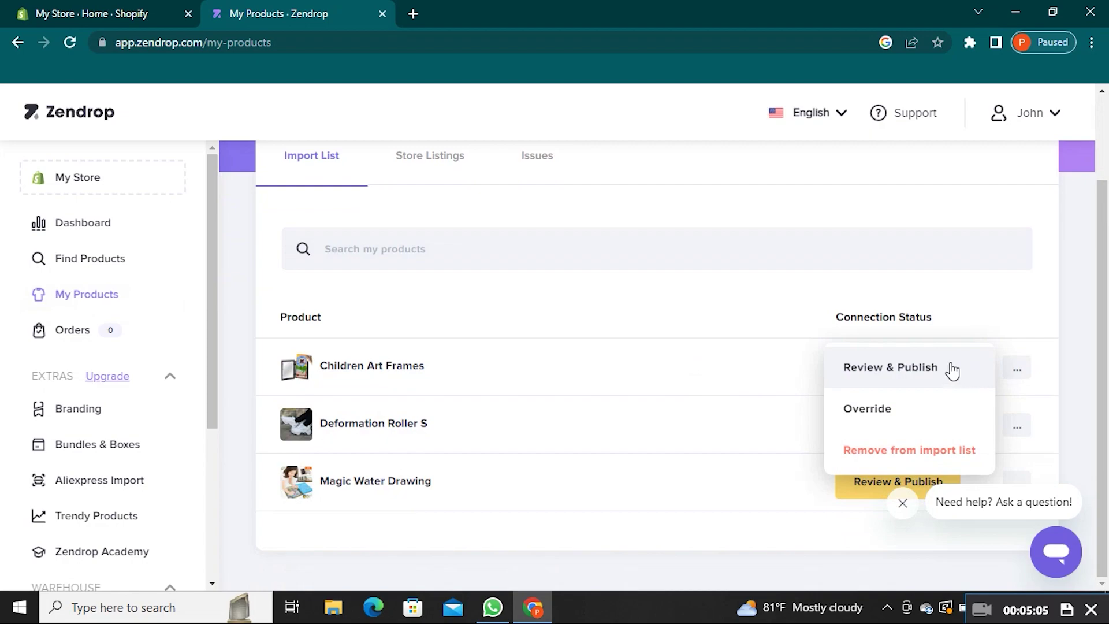
left_click(733, 567)
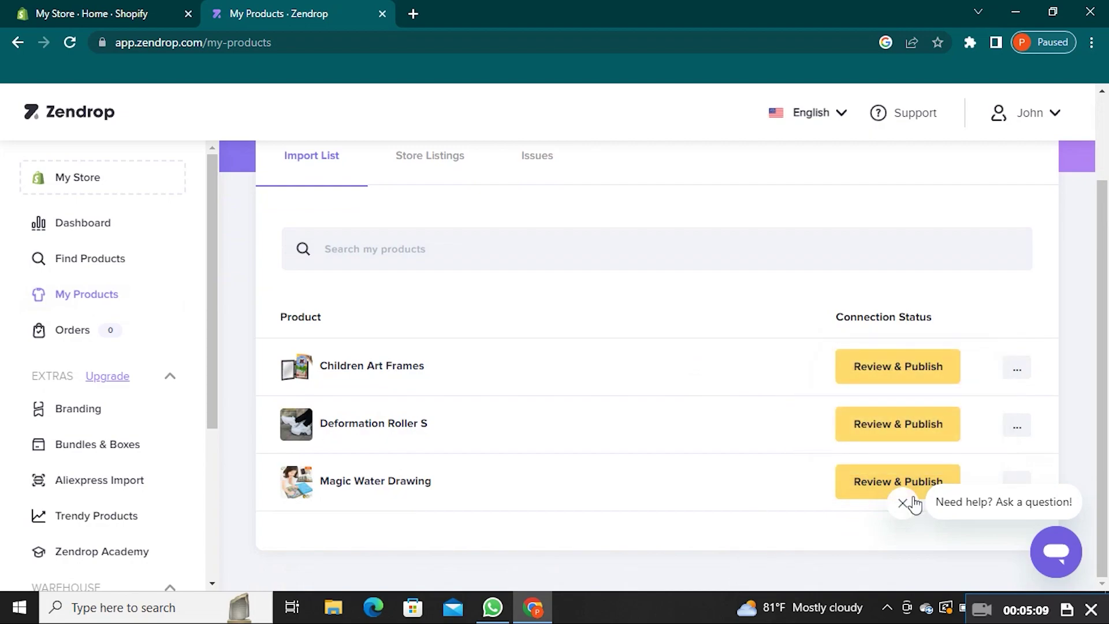
Dismiss the chat prompt and publish Children Art Frames to the store, accepting the inventory and delay conditions and opting out of that message.
left_click(903, 502)
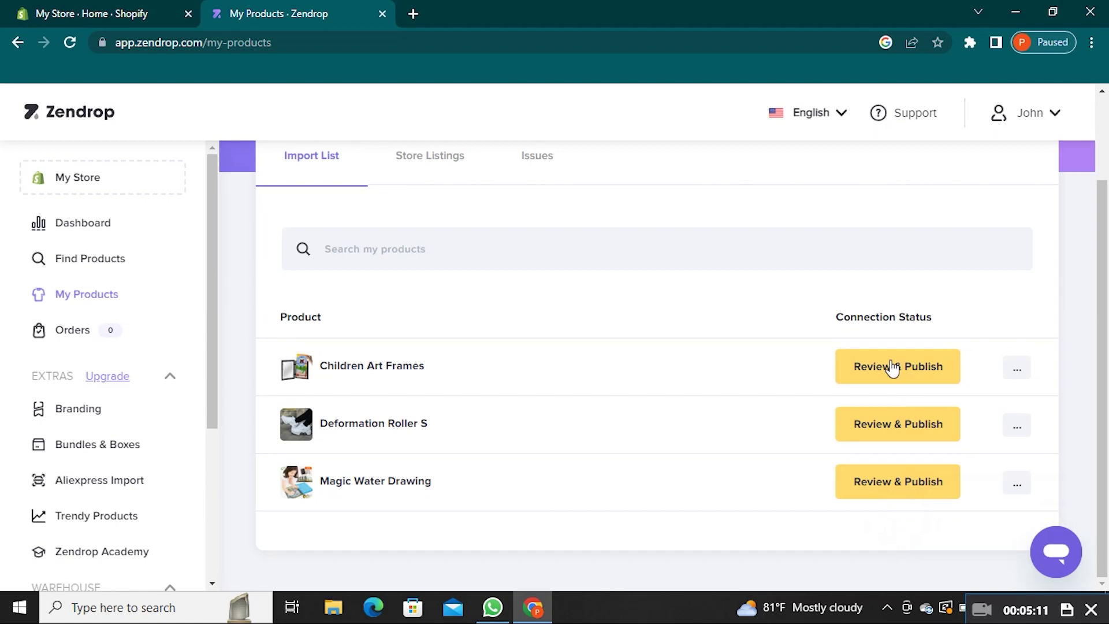
left_click(892, 367)
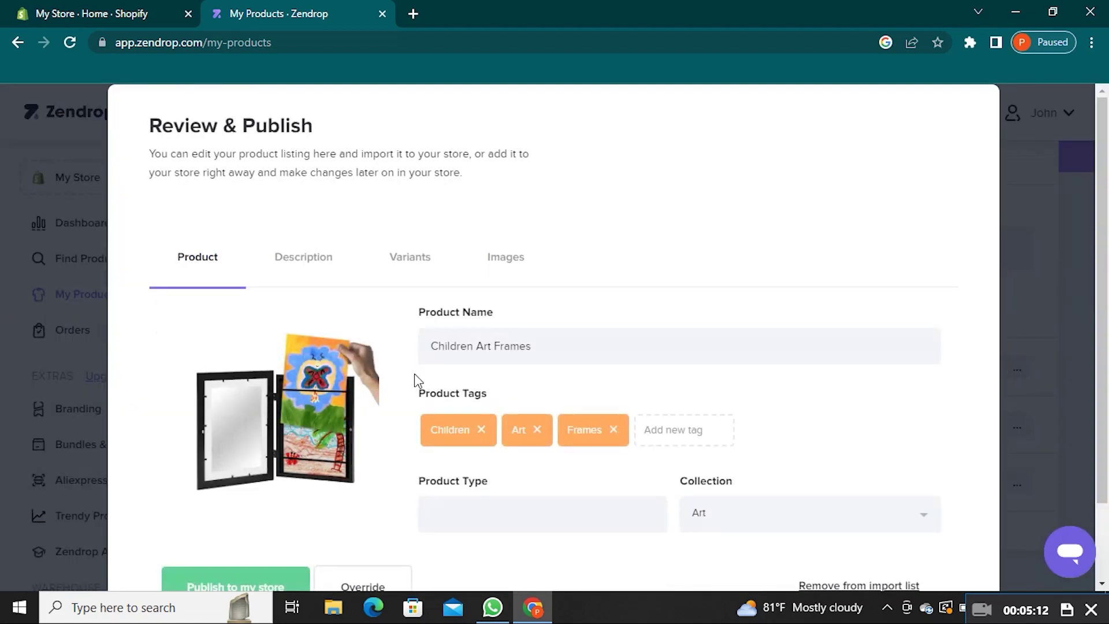
scroll(420, 390, "down", 2)
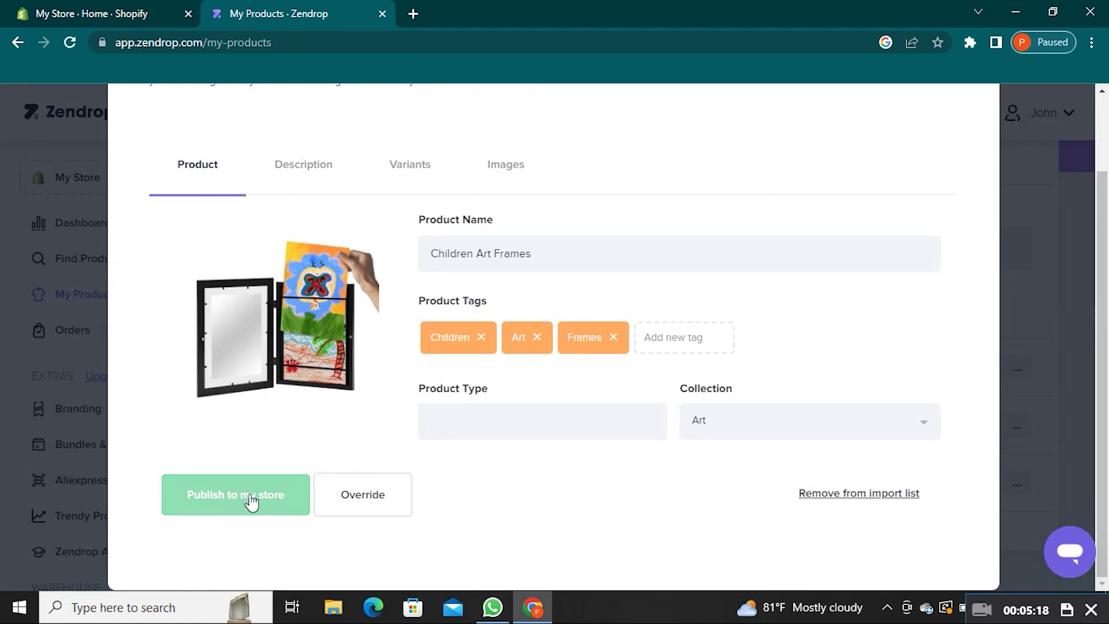
left_click(245, 495)
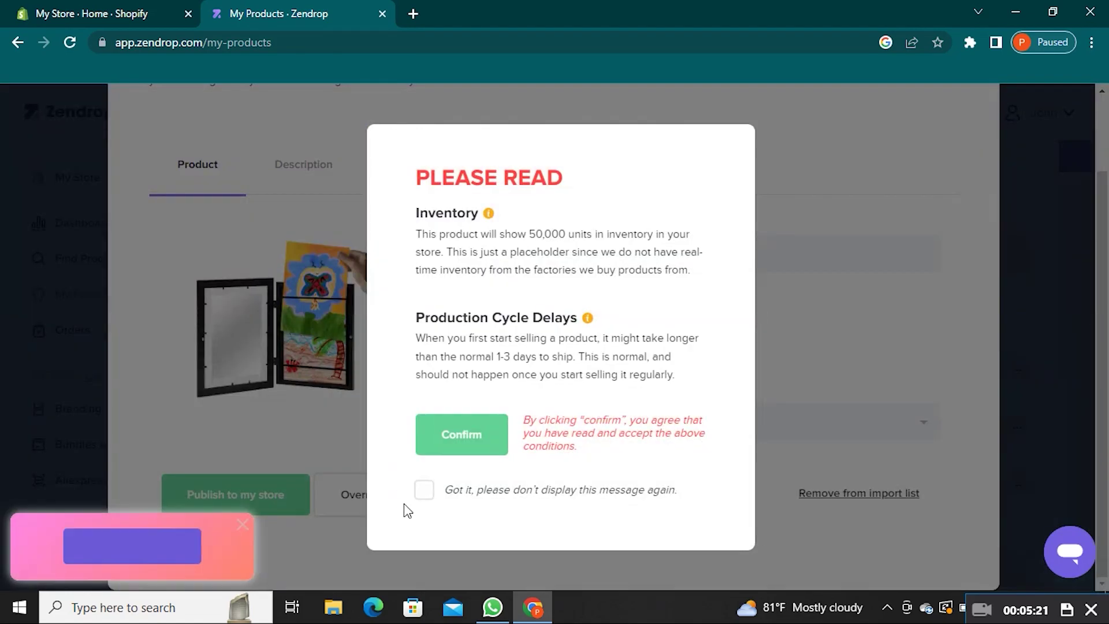
left_click(424, 490)
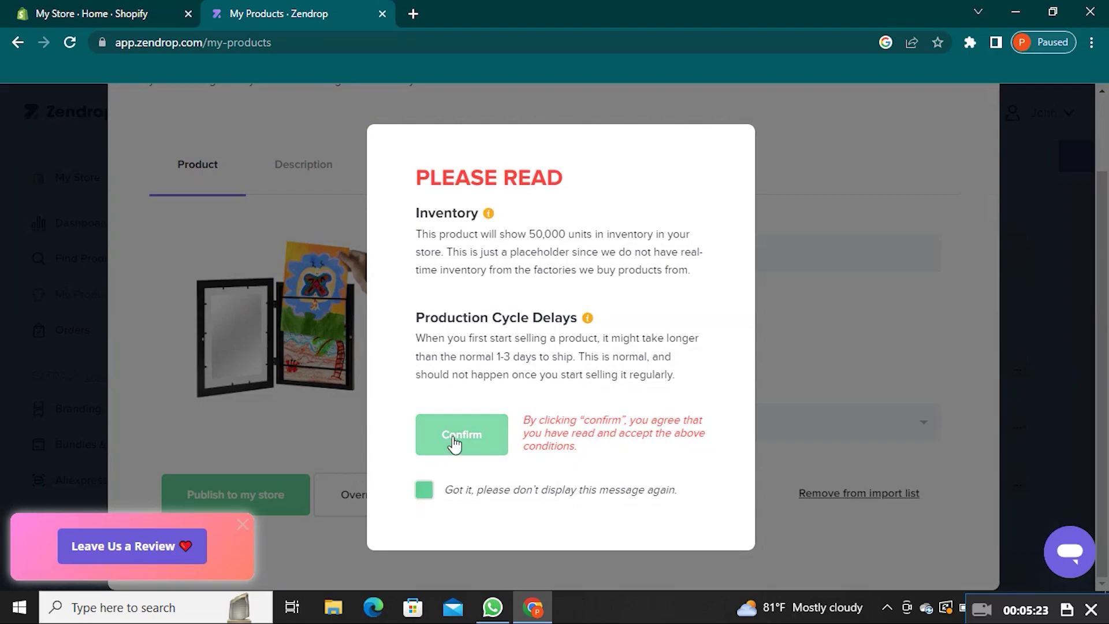
left_click(465, 431)
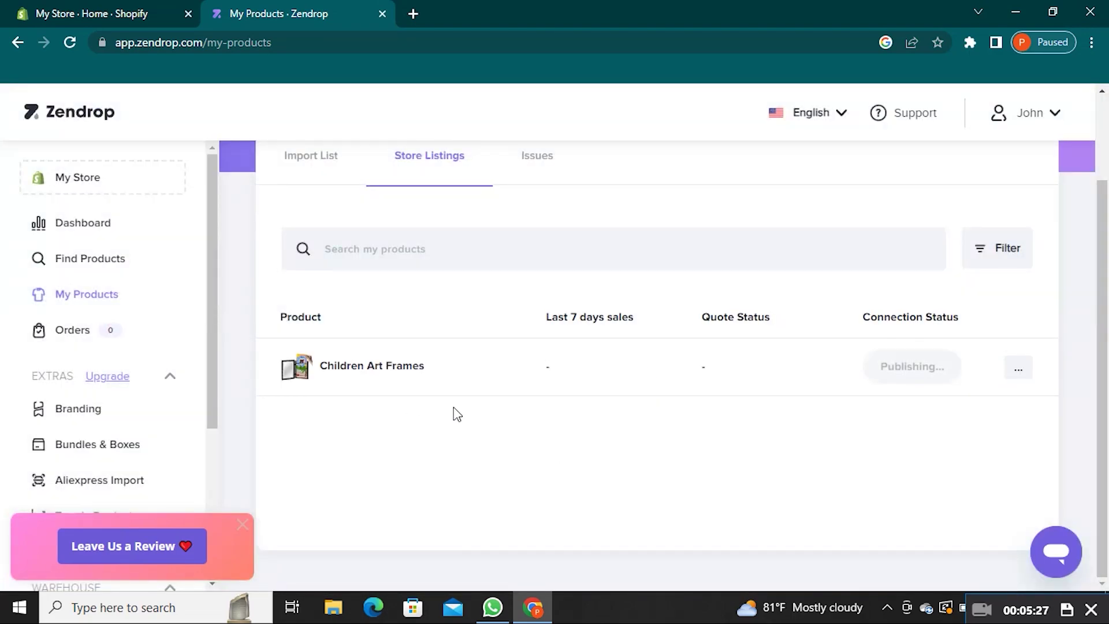
Switch to the Shopify admin, reload it and check the Products list for Children Art Frames, collapsing the trial notice.
scroll(453, 414, "up", 2)
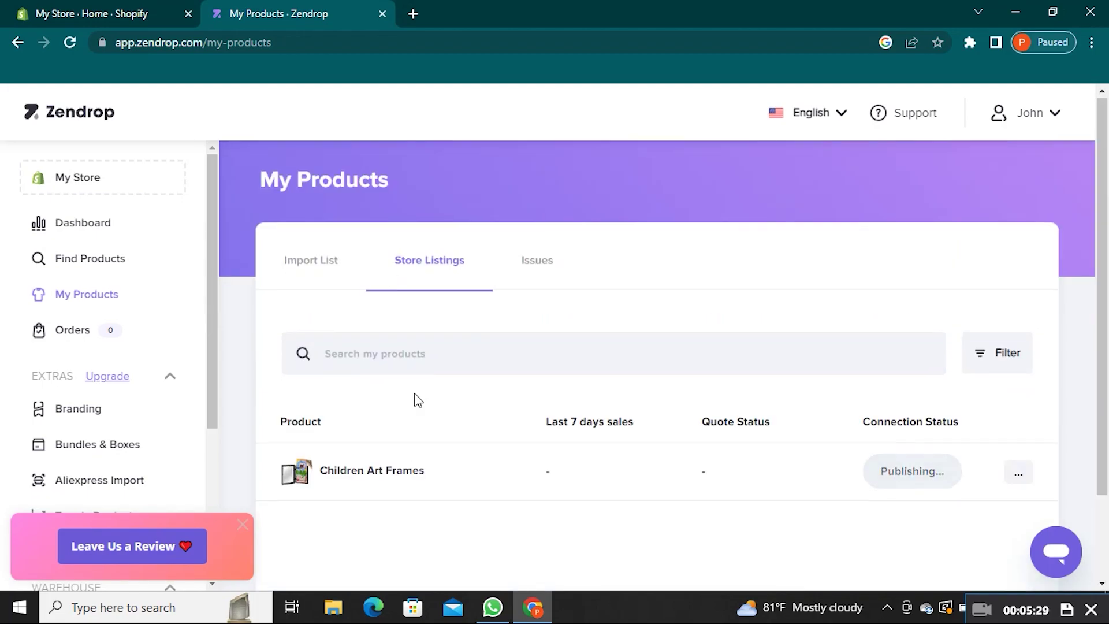
scroll(416, 400, "down", 2)
left_click(141, 13)
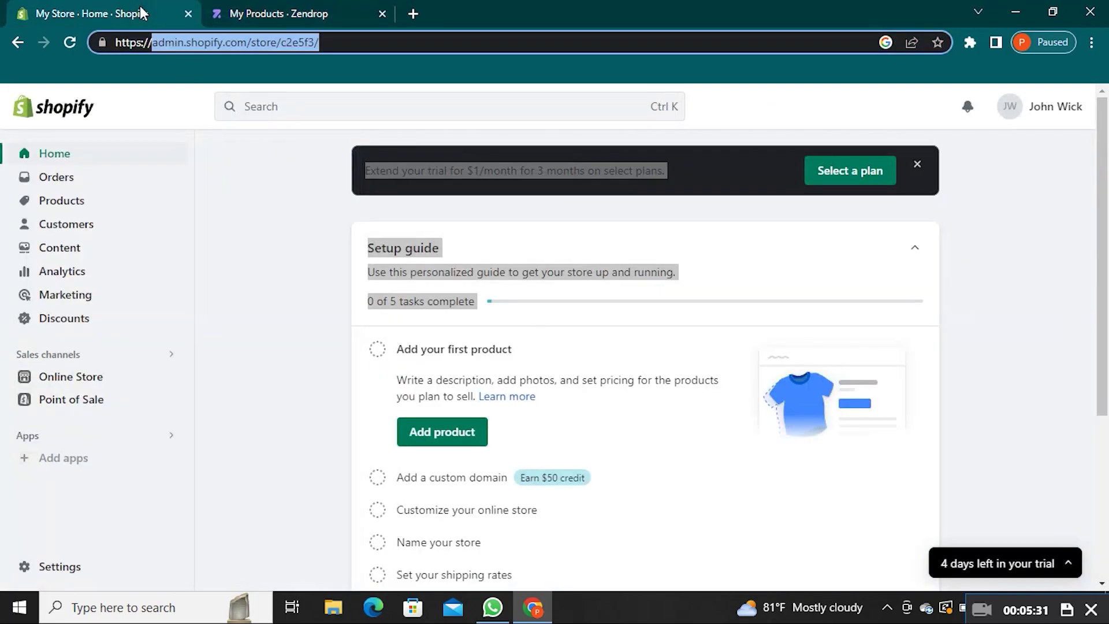
left_click(67, 42)
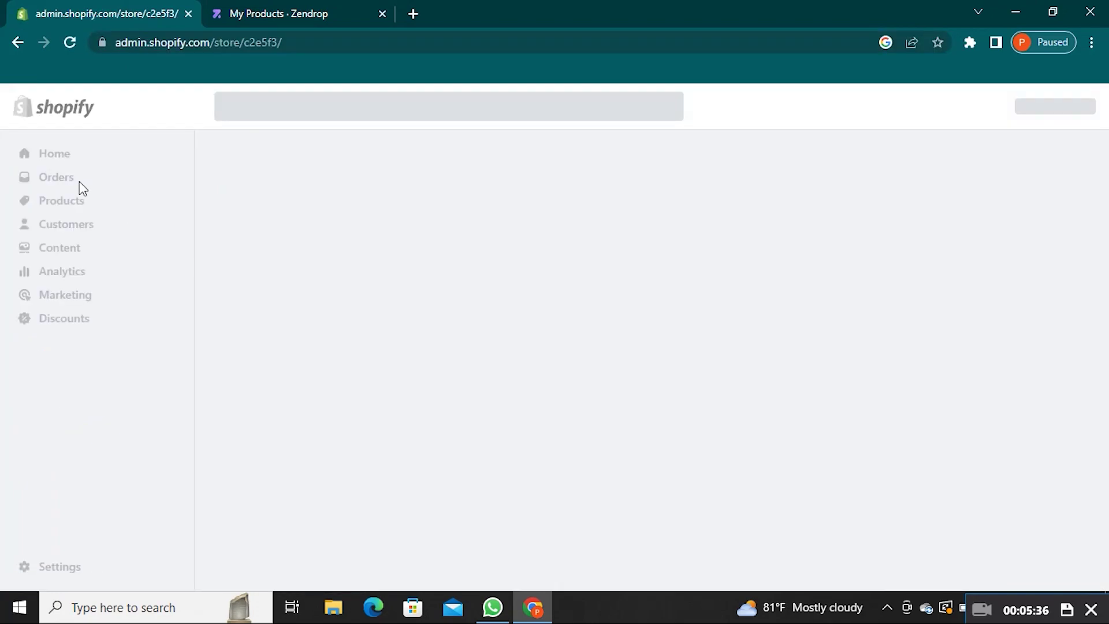
left_click(78, 207)
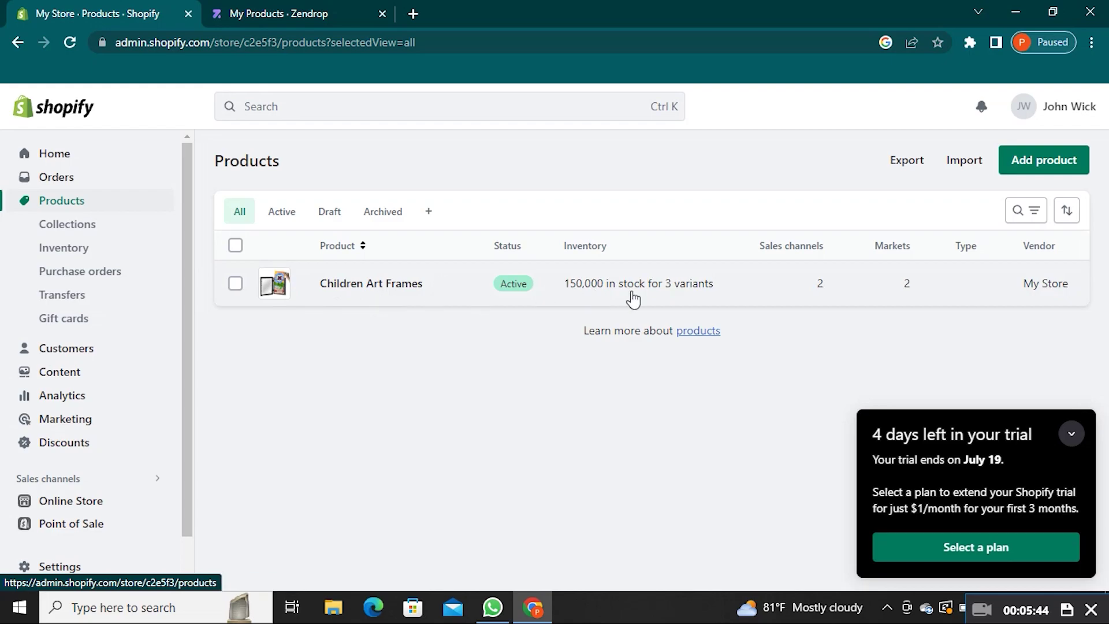
left_click(1073, 435)
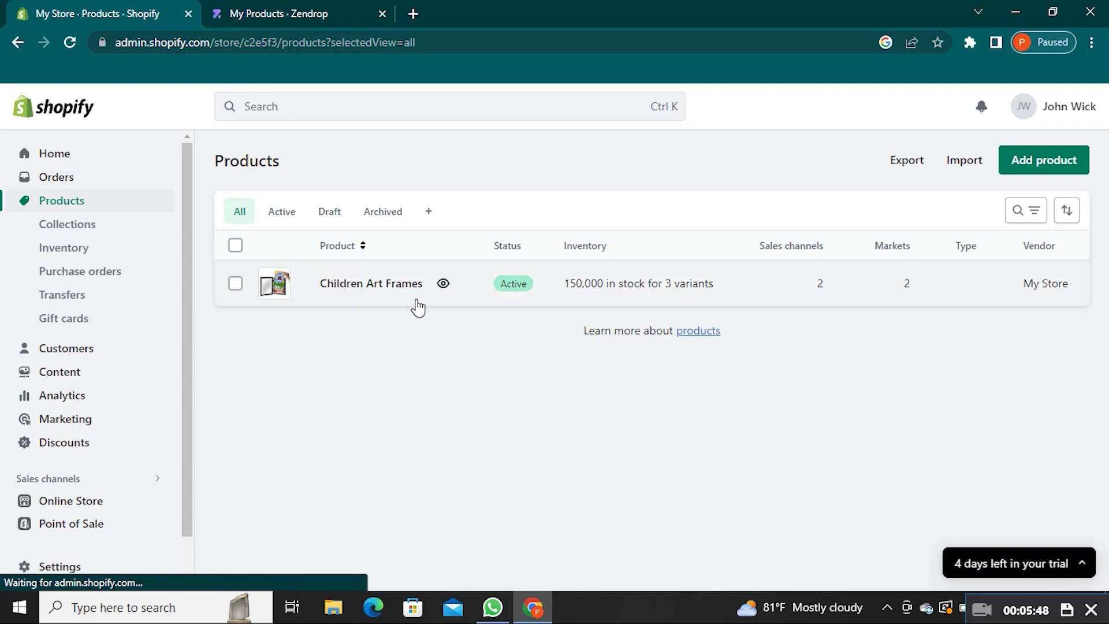
Return to Zendrop and open the import list in My Products.
left_click(334, 12)
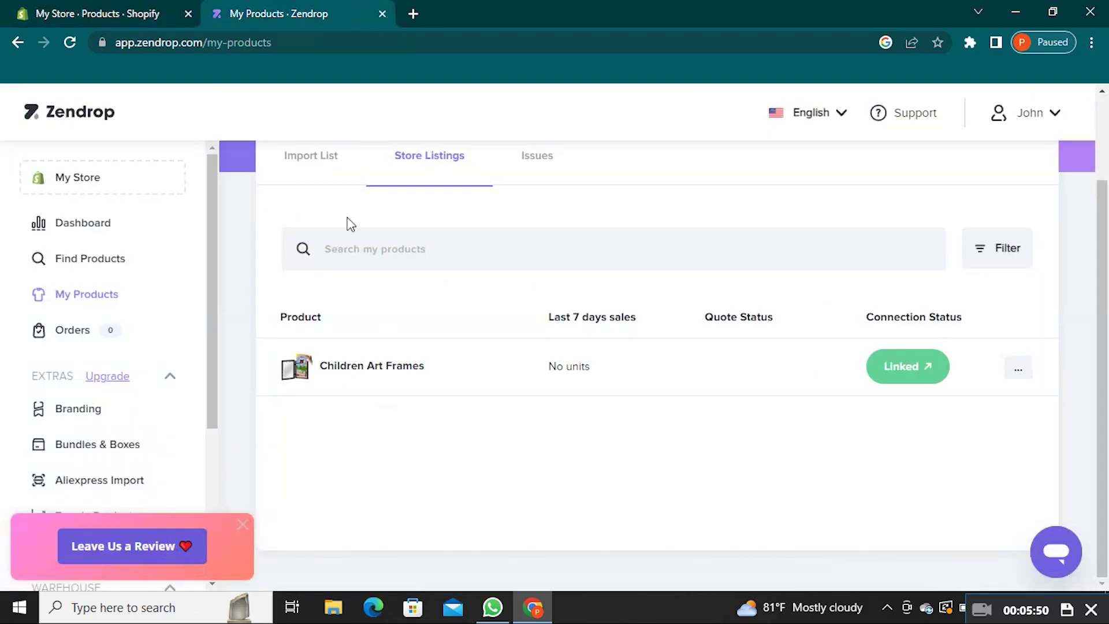
left_click(111, 109)
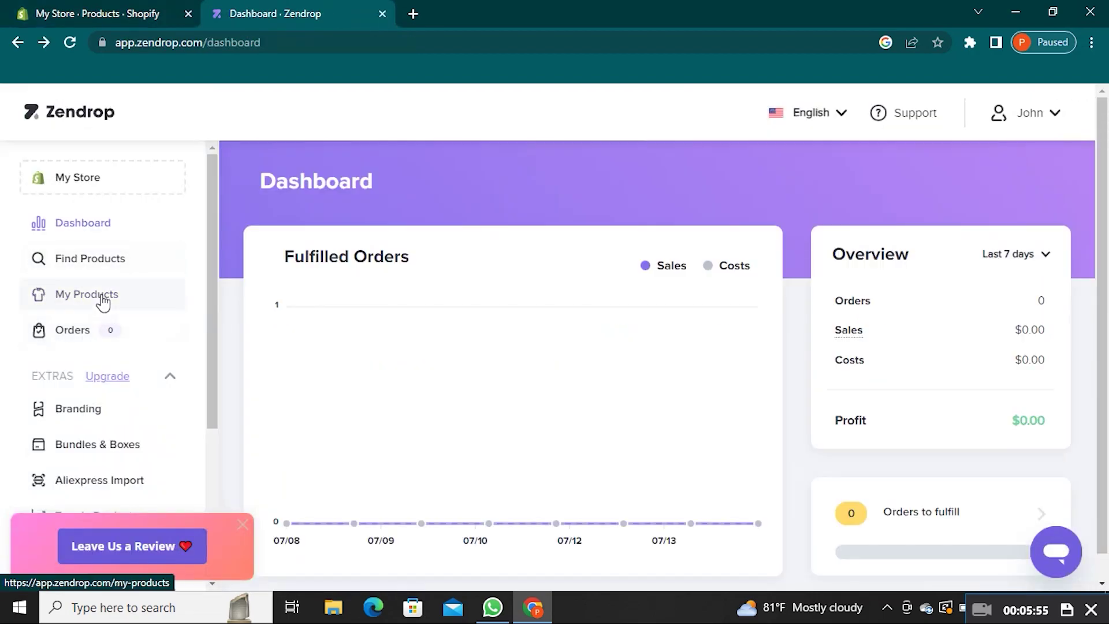
left_click(102, 297)
scroll(278, 329, "down", 2)
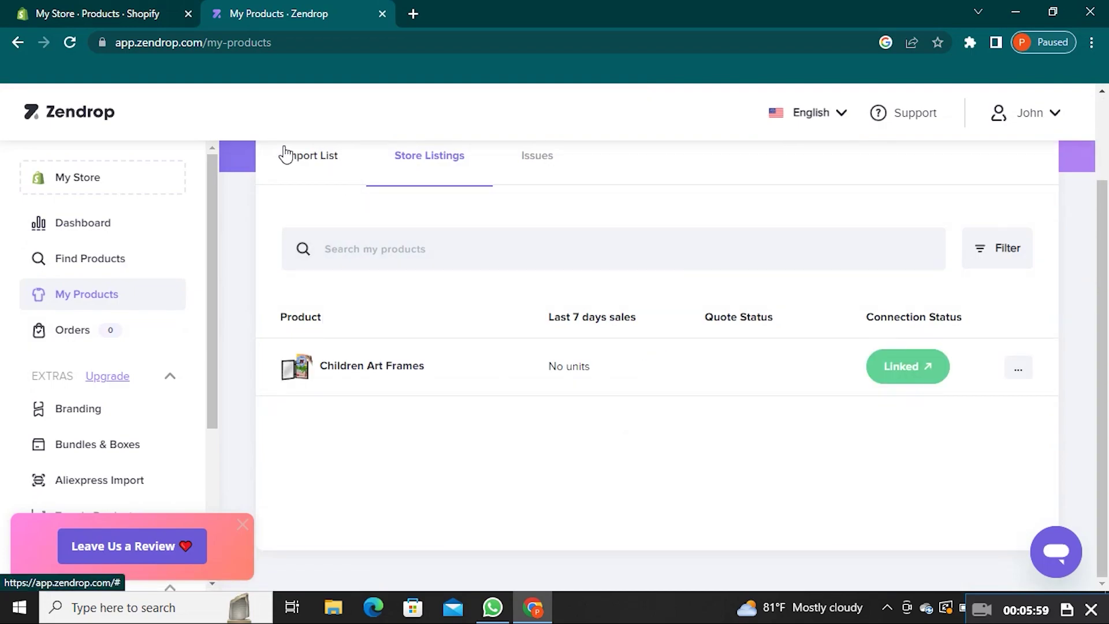
left_click(306, 157)
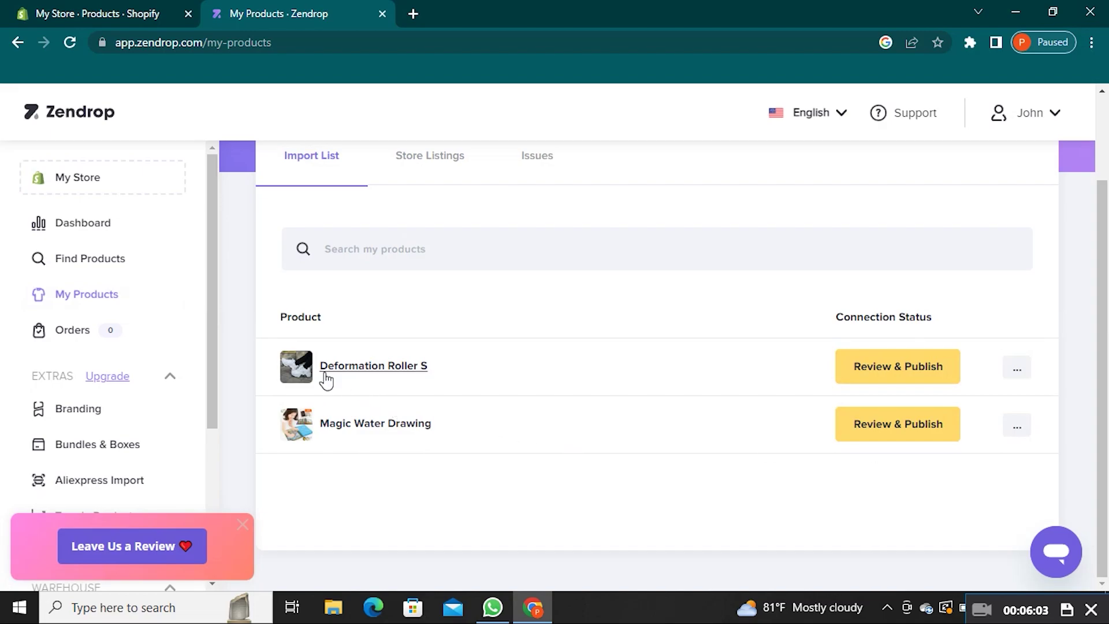
Review the description, variants and images of Deformation Roller Shoes and publish the product to the store.
left_click(886, 367)
scroll(341, 338, "down", 2)
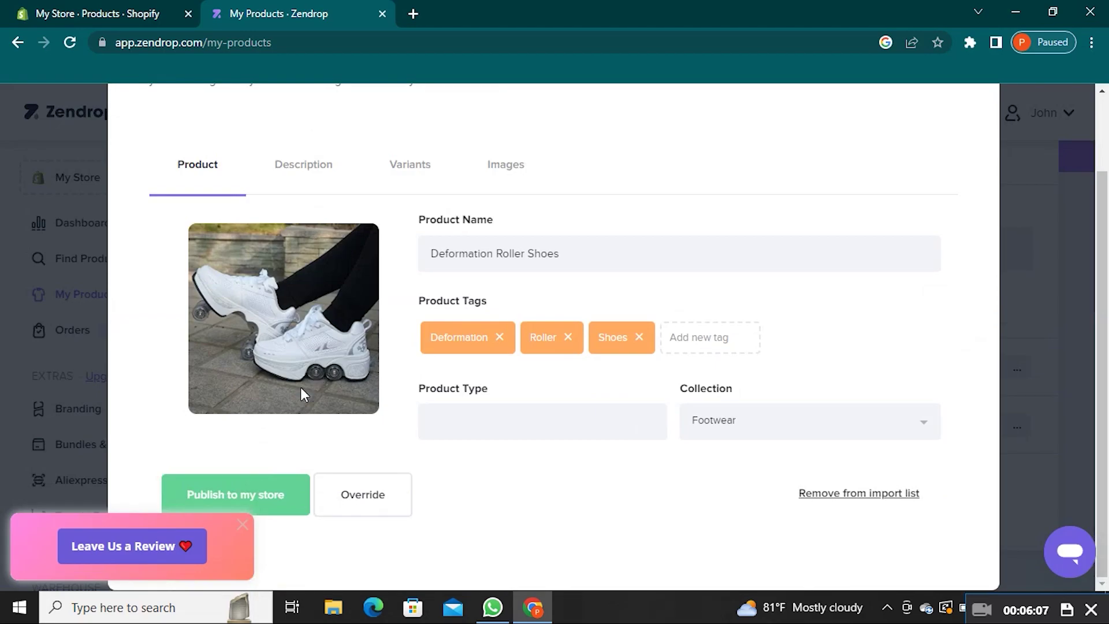
left_click(242, 527)
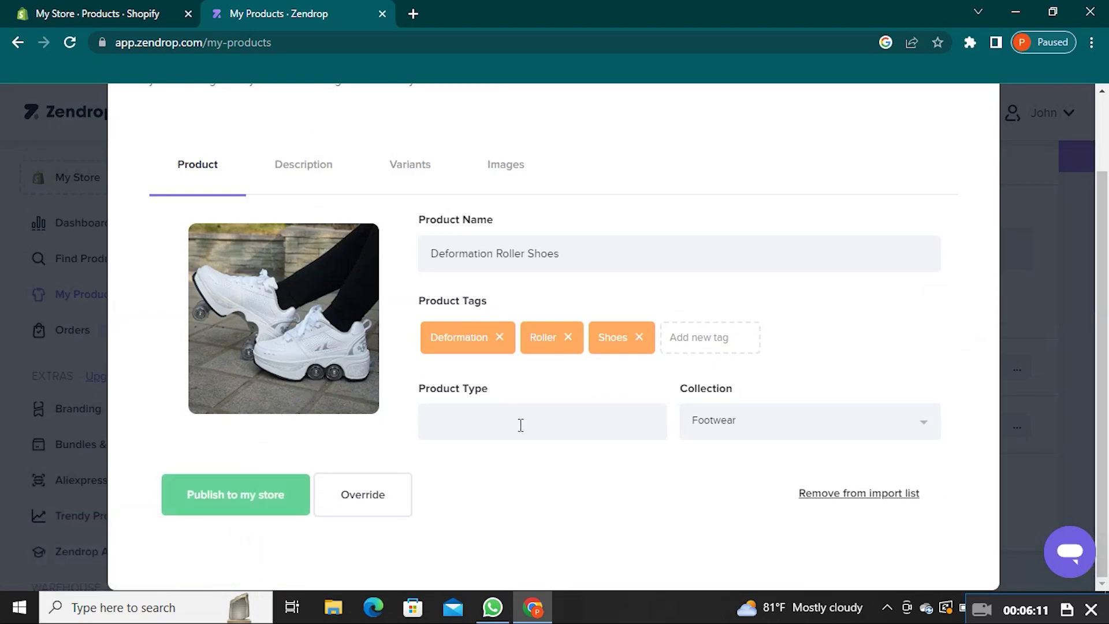
scroll(520, 424, "up", 2)
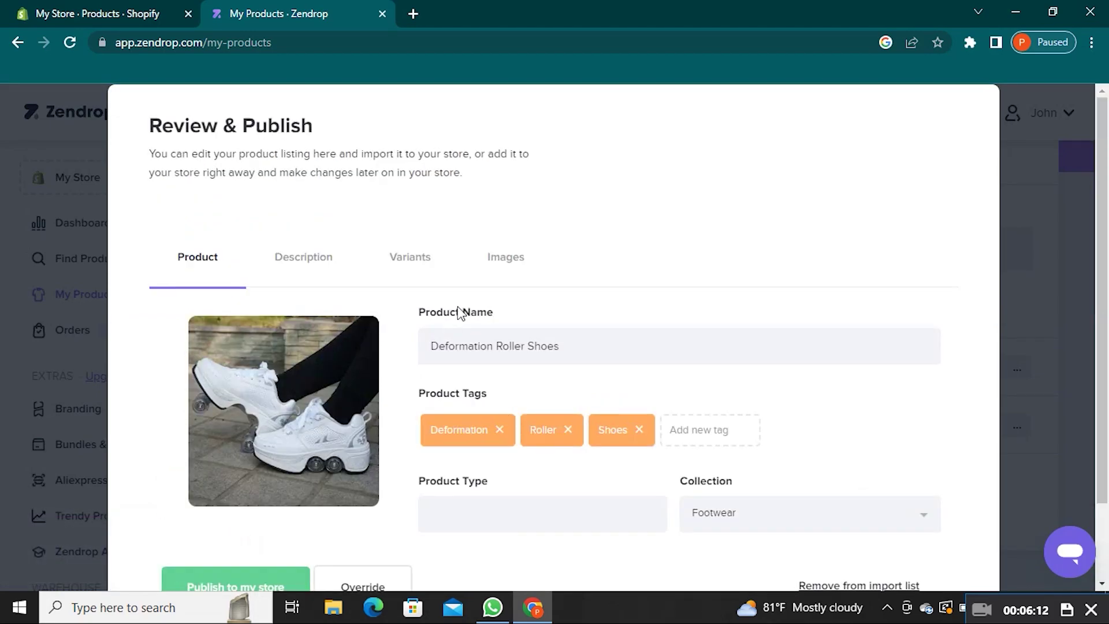
left_click(303, 269)
scroll(369, 399, "down", 1)
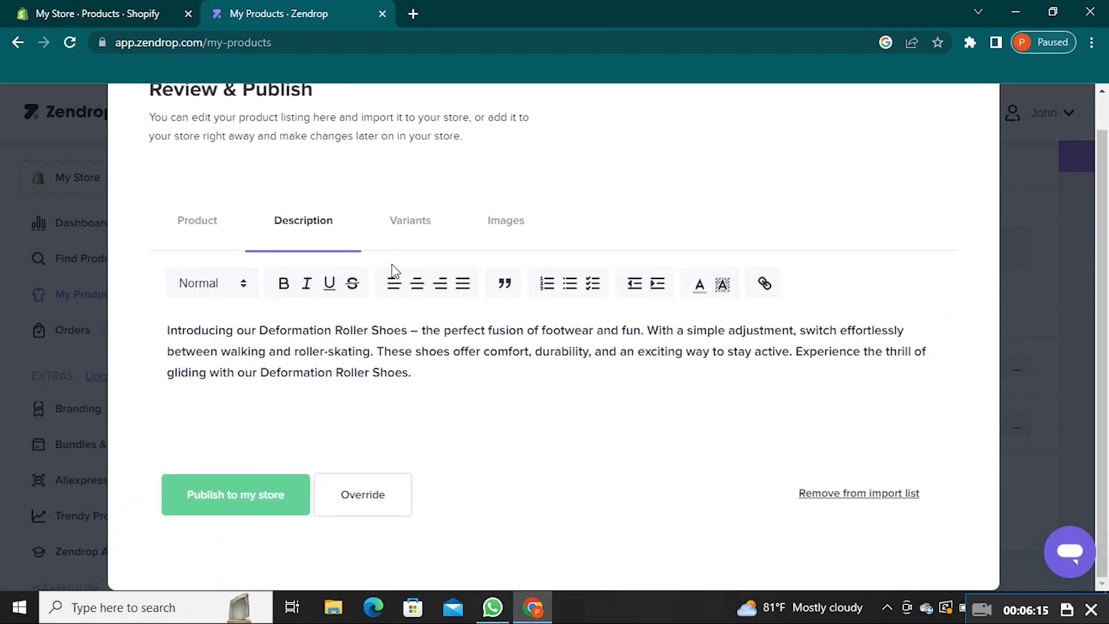
left_click(411, 224)
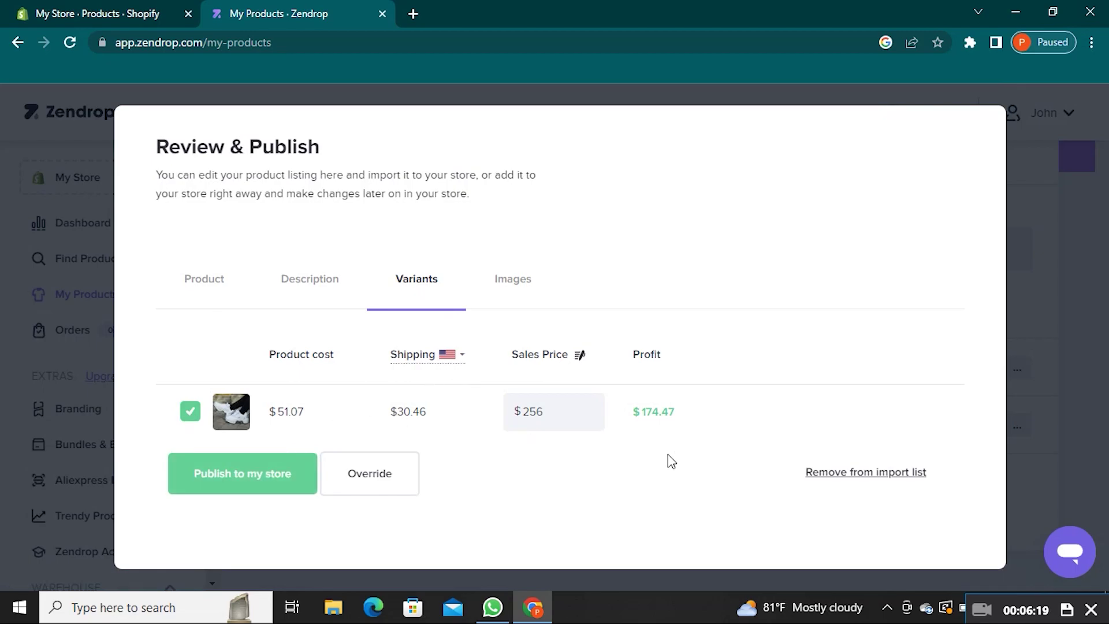
left_click(511, 285)
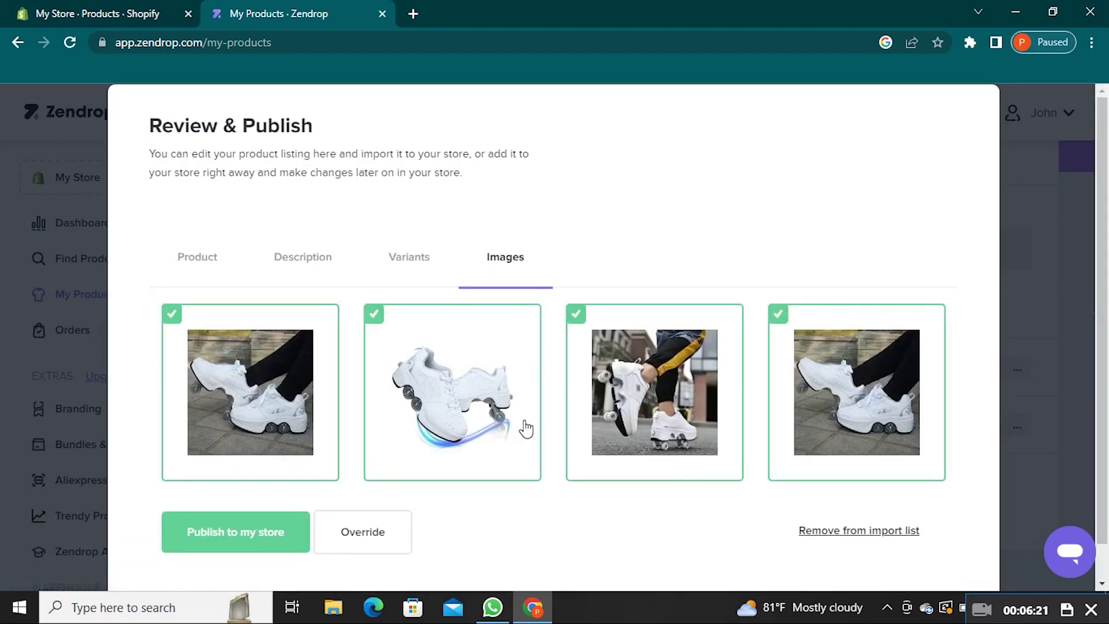
scroll(523, 464, "down", 1)
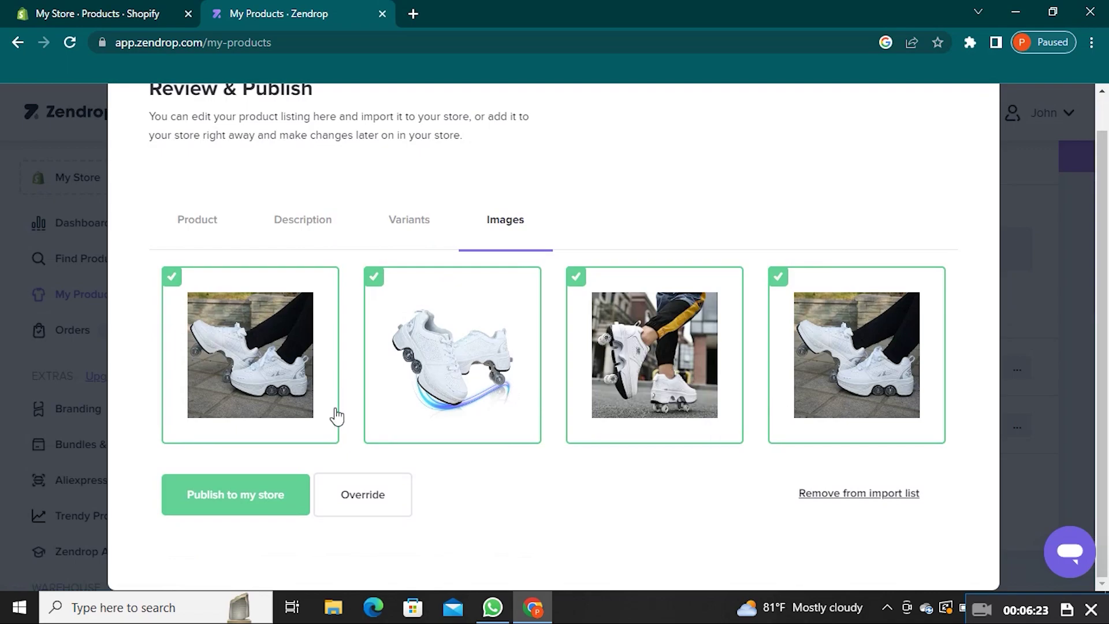
left_click(280, 510)
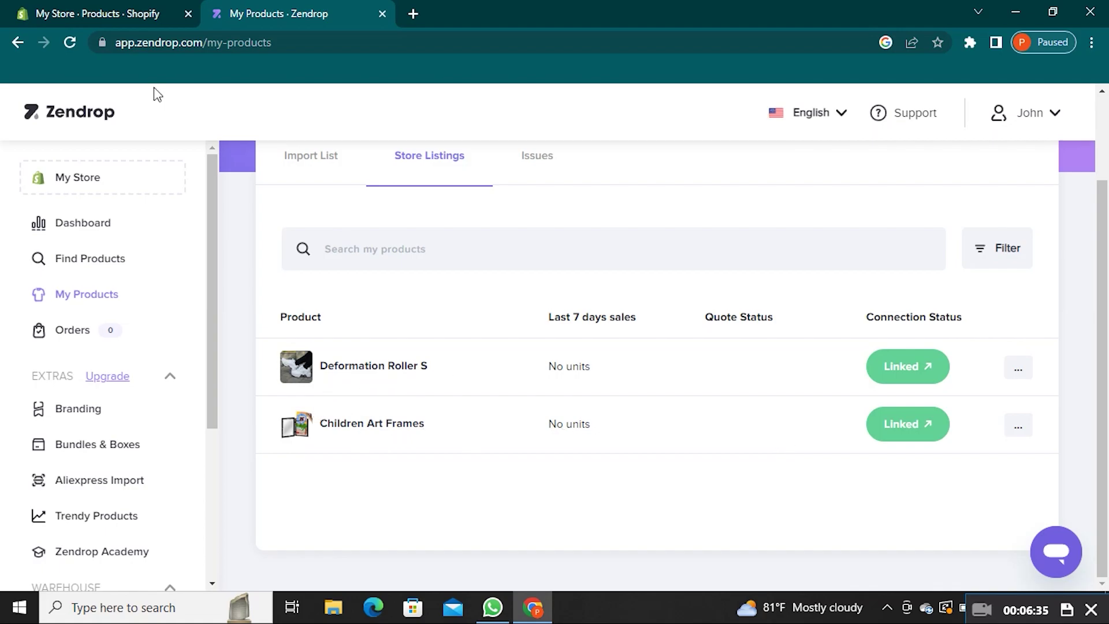
Switch back to the Shopify admin's Products list to check for Deformation Roller Shoes.
left_click(71, 18)
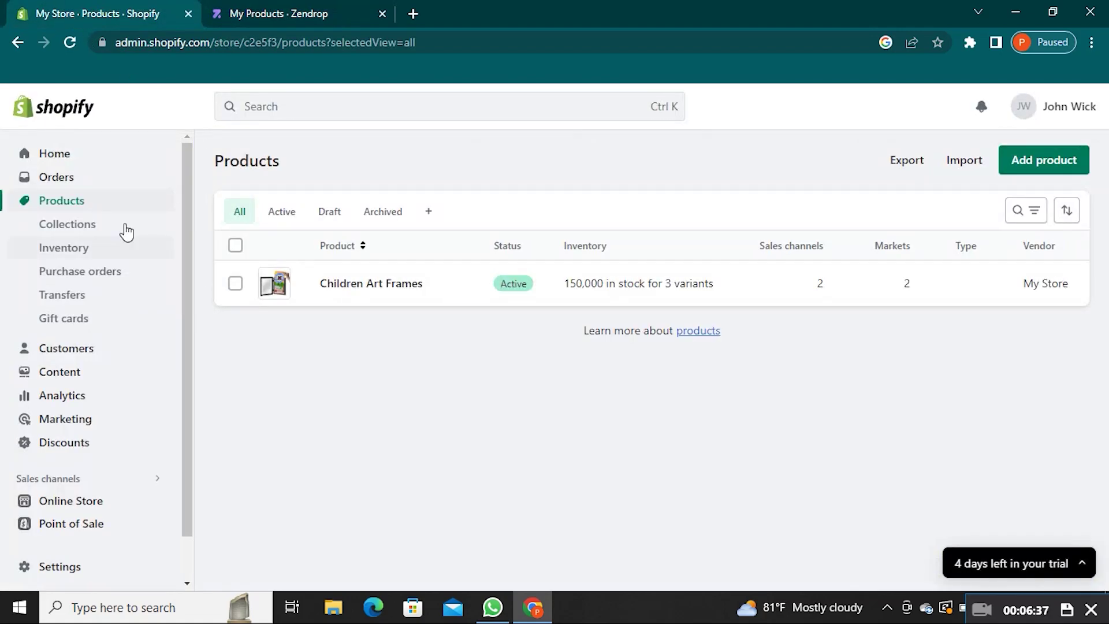